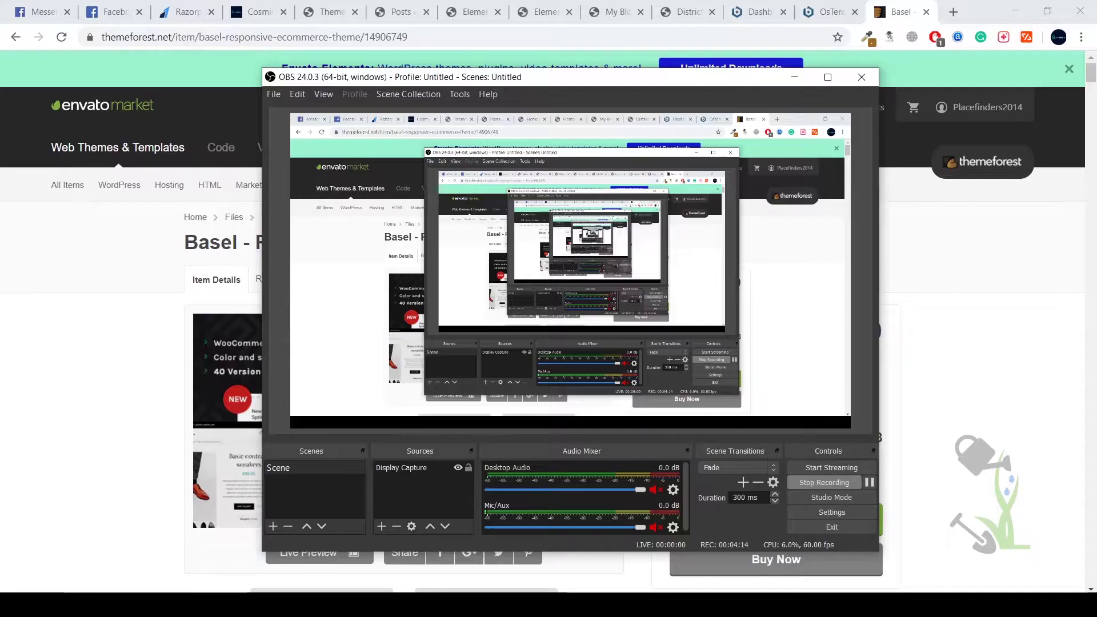
Step: Examine the Basel theme's ThemeForest page, including its price, sales, rating, compatibility details and demo layouts
{"action": "left_click", "coordinate": [966, 309]}
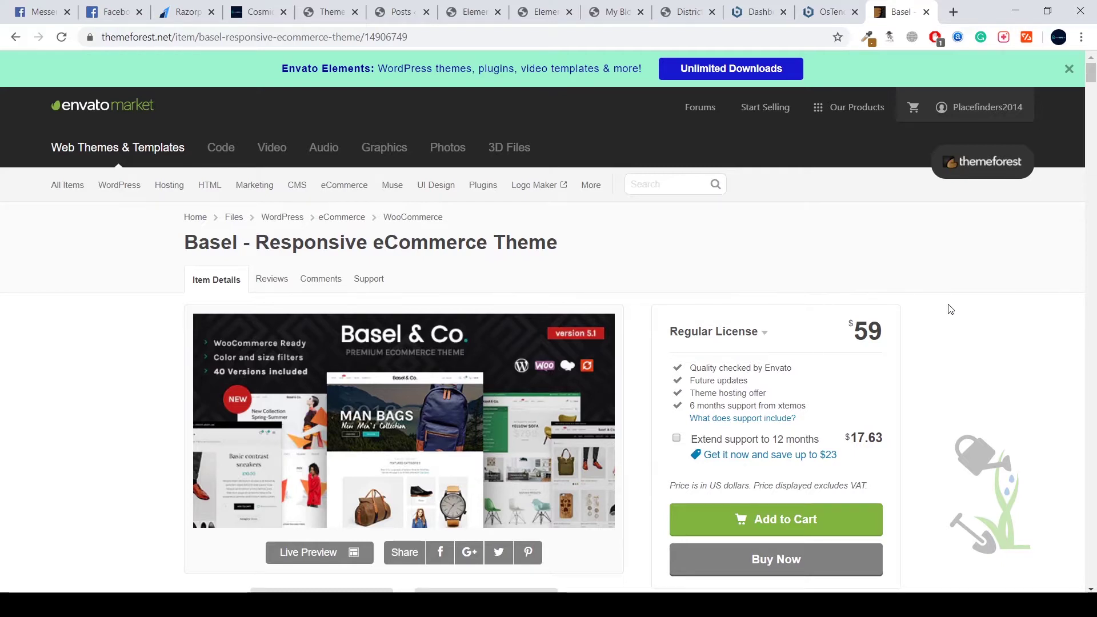
{"action": "scroll", "coordinate": [643, 350], "scroll_direction": "down", "scroll_amount": 4}
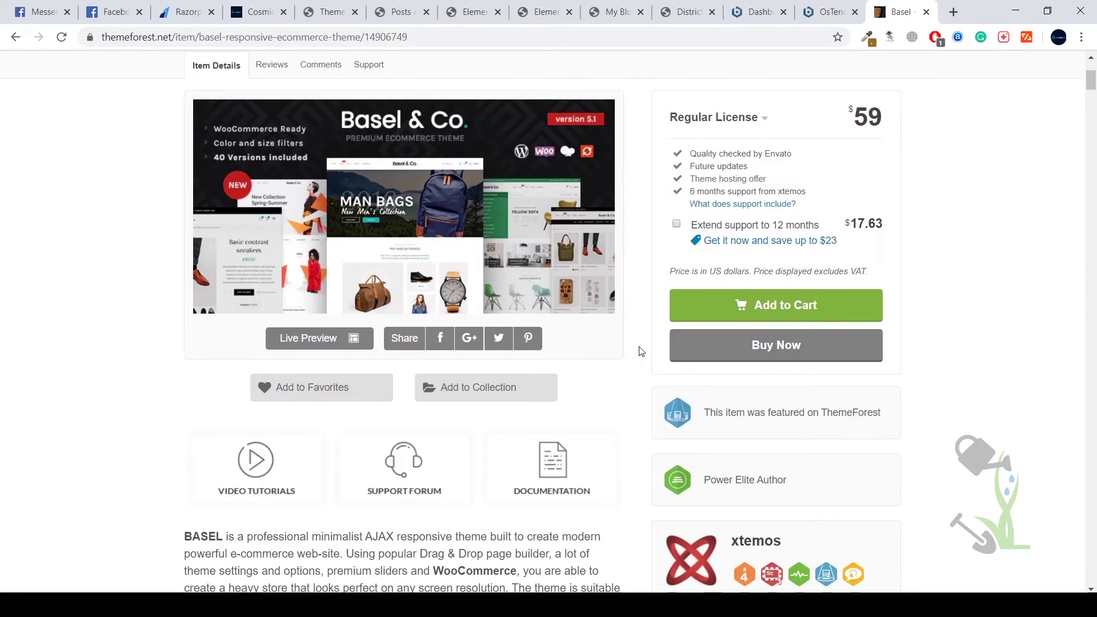
{"action": "scroll", "coordinate": [639, 305], "scroll_direction": "down", "scroll_amount": 5}
{"action": "scroll", "coordinate": [640, 302], "scroll_direction": "up", "scroll_amount": 5}
{"action": "scroll", "coordinate": [640, 302], "scroll_direction": "up", "scroll_amount": 4}
{"action": "scroll", "coordinate": [640, 301], "scroll_direction": "down", "scroll_amount": 9}
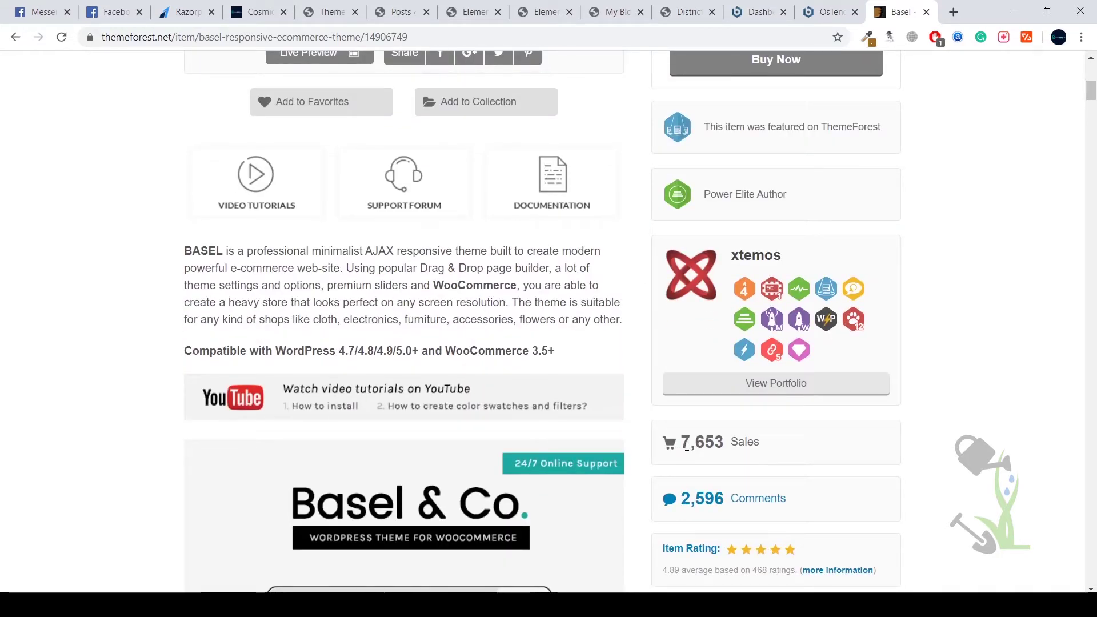
{"action": "scroll", "coordinate": [718, 430], "scroll_direction": "down", "scroll_amount": 5}
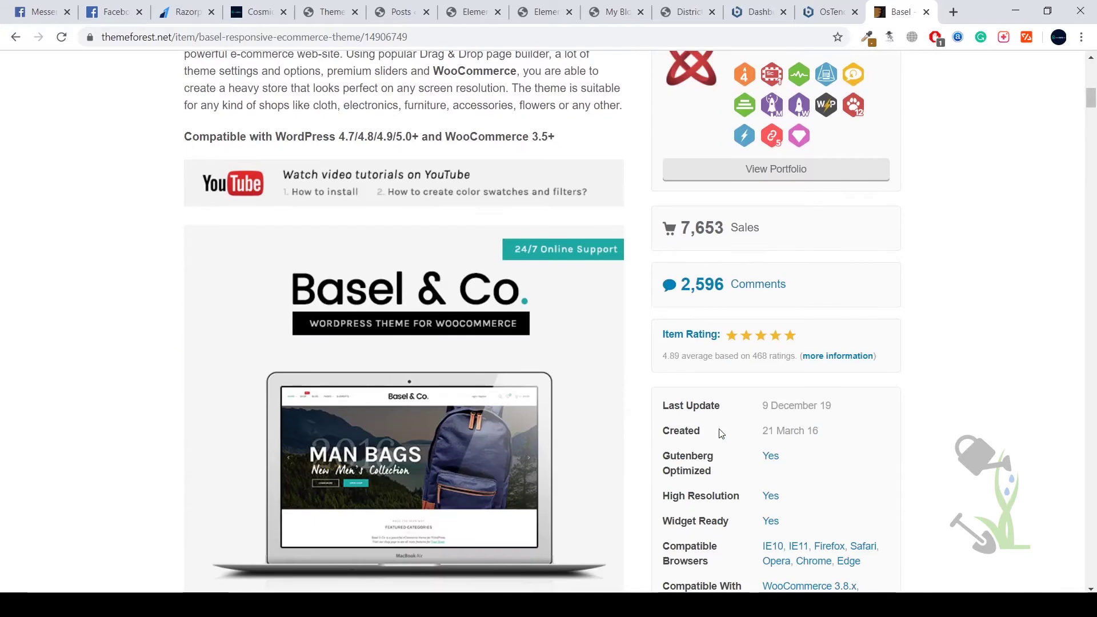
{"action": "scroll", "coordinate": [817, 388], "scroll_direction": "down", "scroll_amount": 8}
{"action": "scroll", "coordinate": [327, 387], "scroll_direction": "up", "scroll_amount": 10}
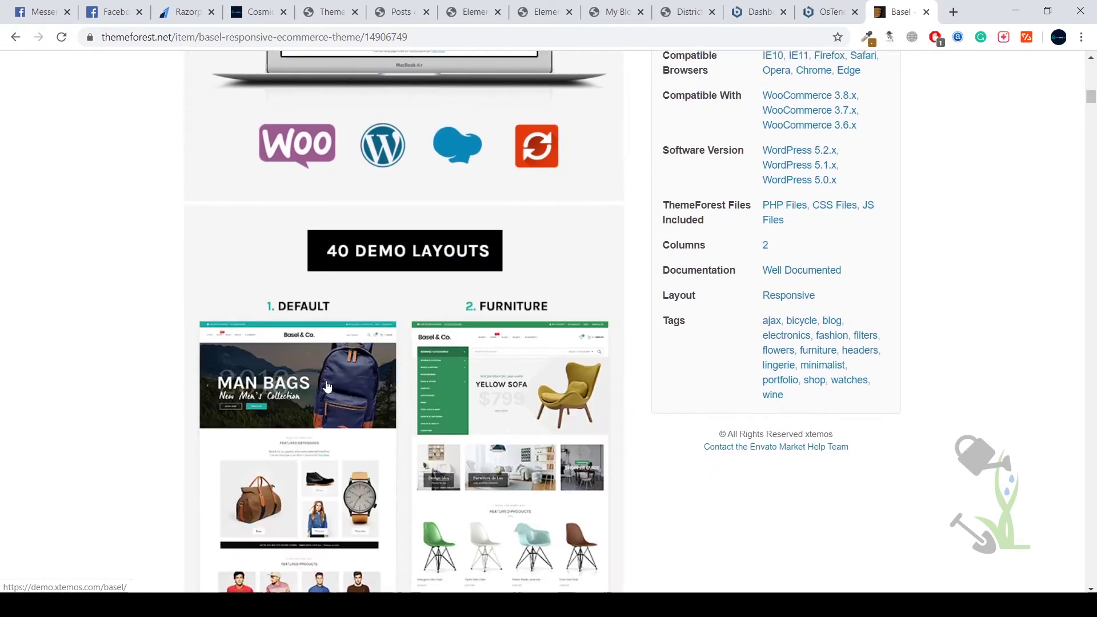
{"action": "scroll", "coordinate": [327, 387], "scroll_direction": "down", "scroll_amount": 18}
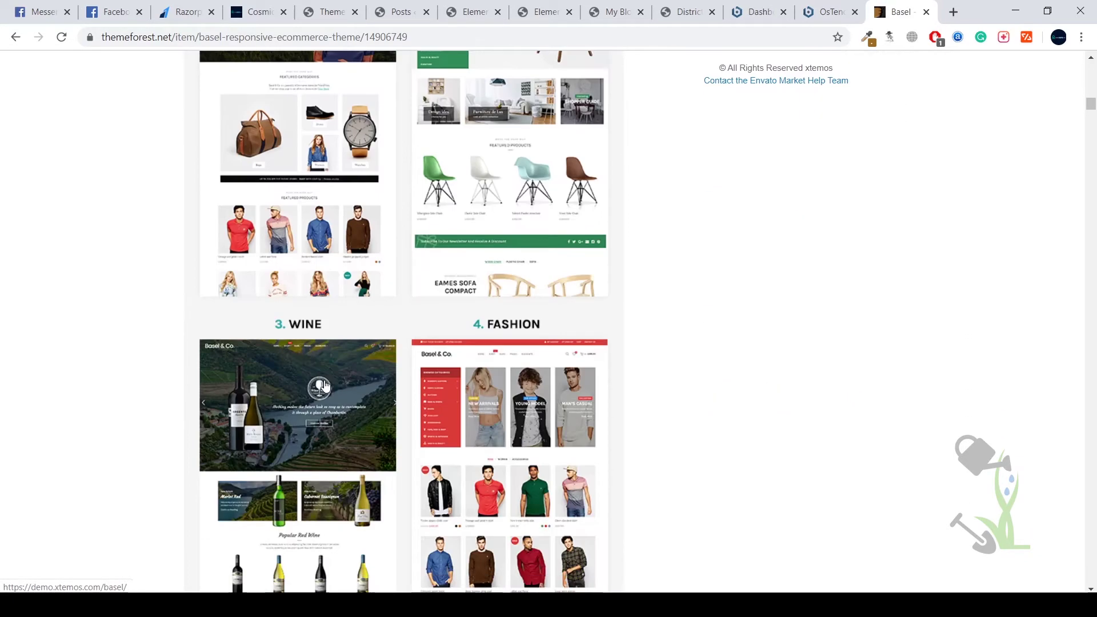
{"action": "scroll", "coordinate": [324, 386], "scroll_direction": "down", "scroll_amount": 16}
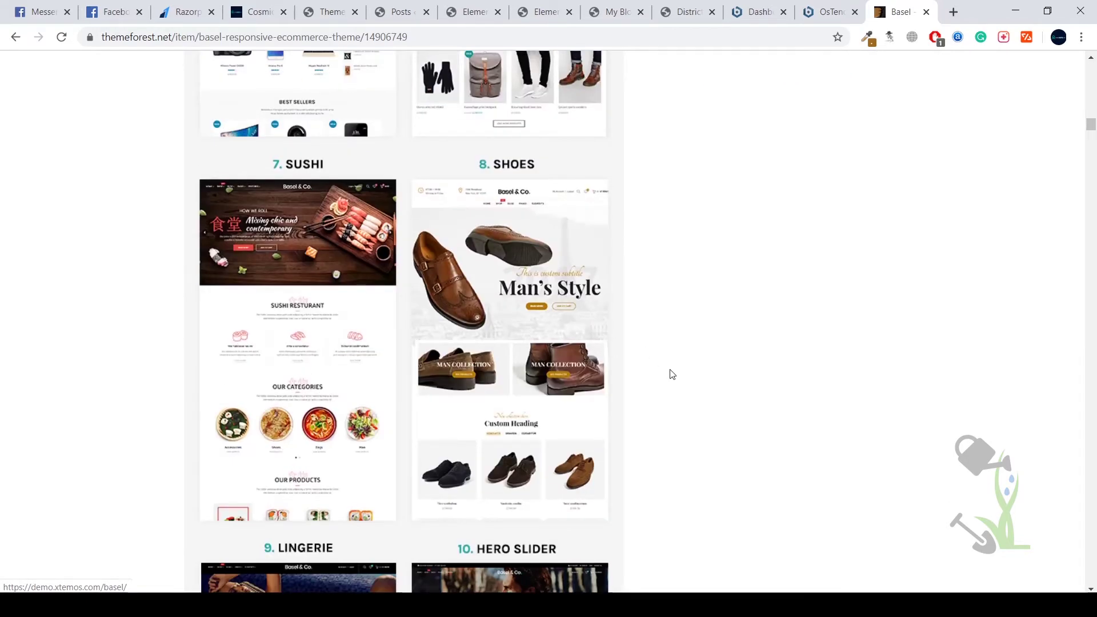
{"action": "scroll", "coordinate": [633, 257], "scroll_direction": "up", "scroll_amount": 20}
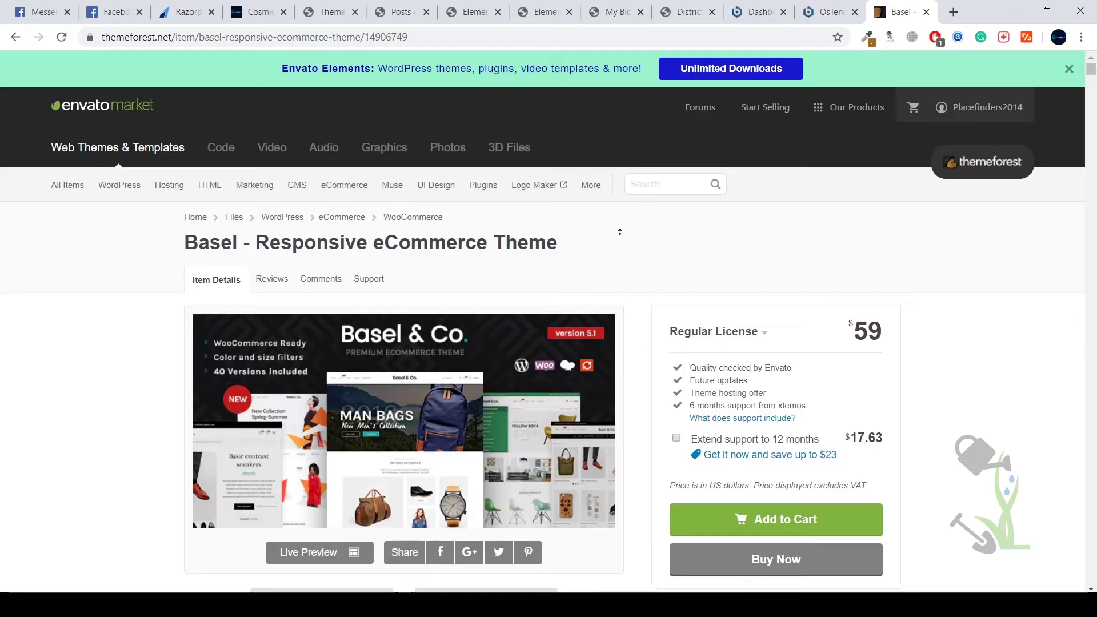
Step: Open the Basel theme's live preview, dismiss the sign-up popup, look through the demo home page and return to the item page
{"action": "left_click", "coordinate": [338, 561]}
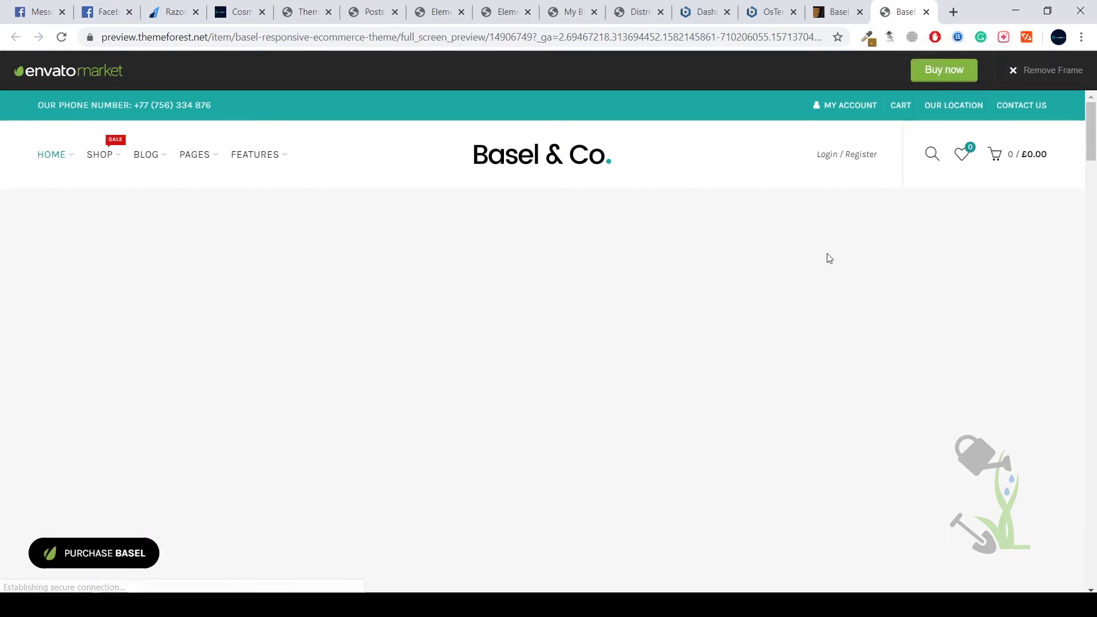
{"action": "scroll", "coordinate": [670, 354], "scroll_direction": "down", "scroll_amount": 9}
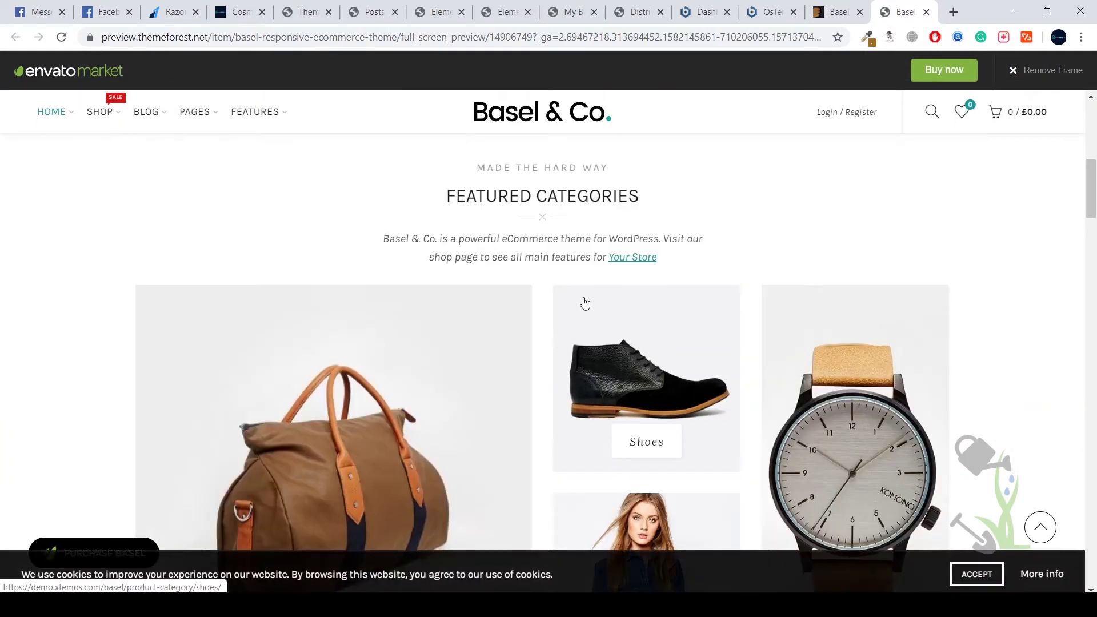
{"action": "scroll", "coordinate": [400, 280], "scroll_direction": "up", "scroll_amount": 4}
{"action": "scroll", "coordinate": [162, 176], "scroll_direction": "up", "scroll_amount": 5}
{"action": "scroll", "coordinate": [501, 263], "scroll_direction": "down", "scroll_amount": 5}
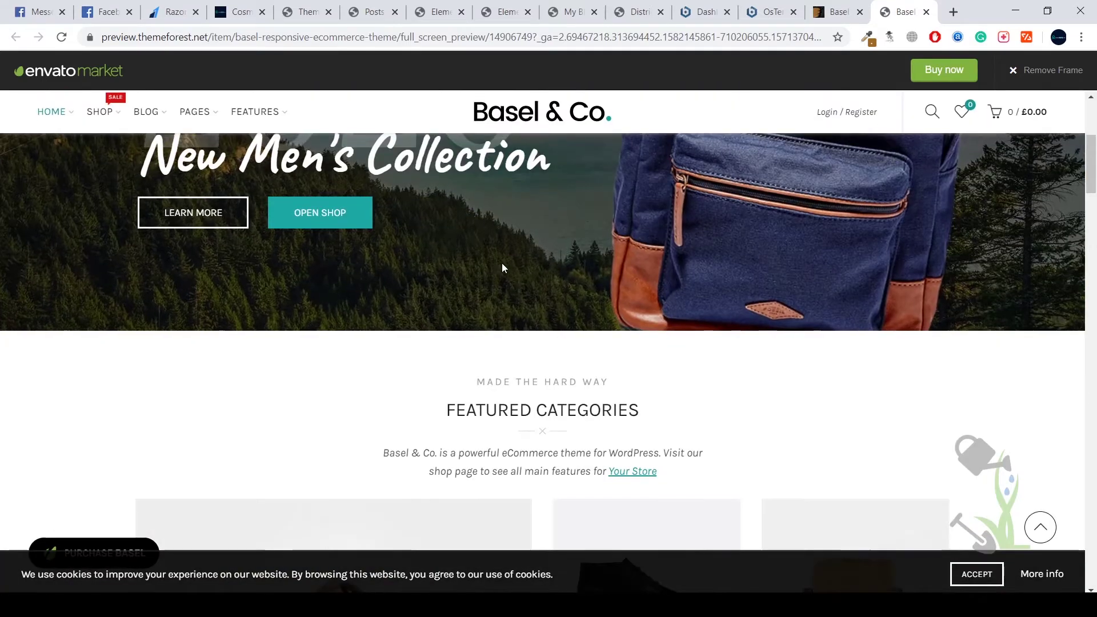
{"action": "scroll", "coordinate": [506, 265], "scroll_direction": "up", "scroll_amount": 5}
{"action": "scroll", "coordinate": [506, 265], "scroll_direction": "down", "scroll_amount": 8}
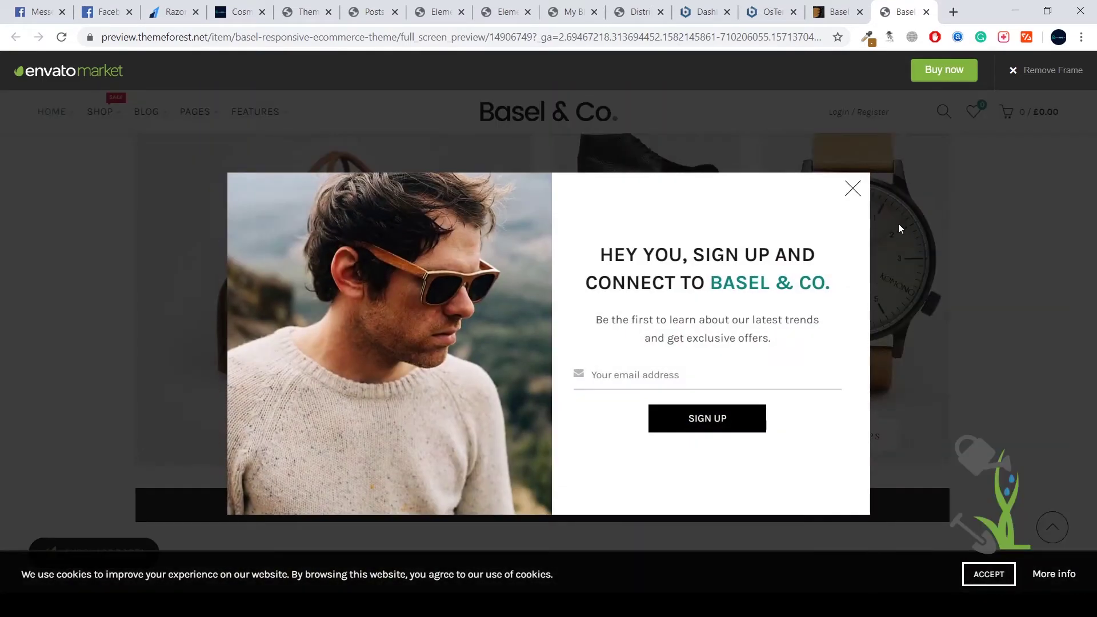
{"action": "left_click", "coordinate": [852, 188]}
{"action": "scroll", "coordinate": [942, 371], "scroll_direction": "up", "scroll_amount": 10}
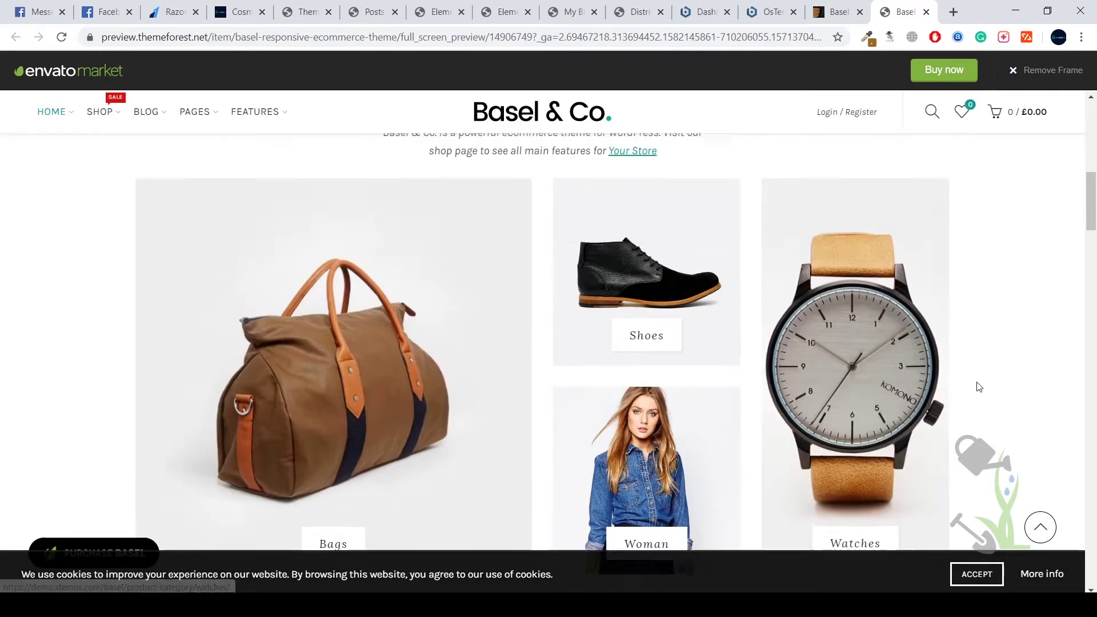
{"action": "scroll", "coordinate": [506, 309], "scroll_direction": "down", "scroll_amount": 5}
{"action": "scroll", "coordinate": [505, 309], "scroll_direction": "down", "scroll_amount": 20}
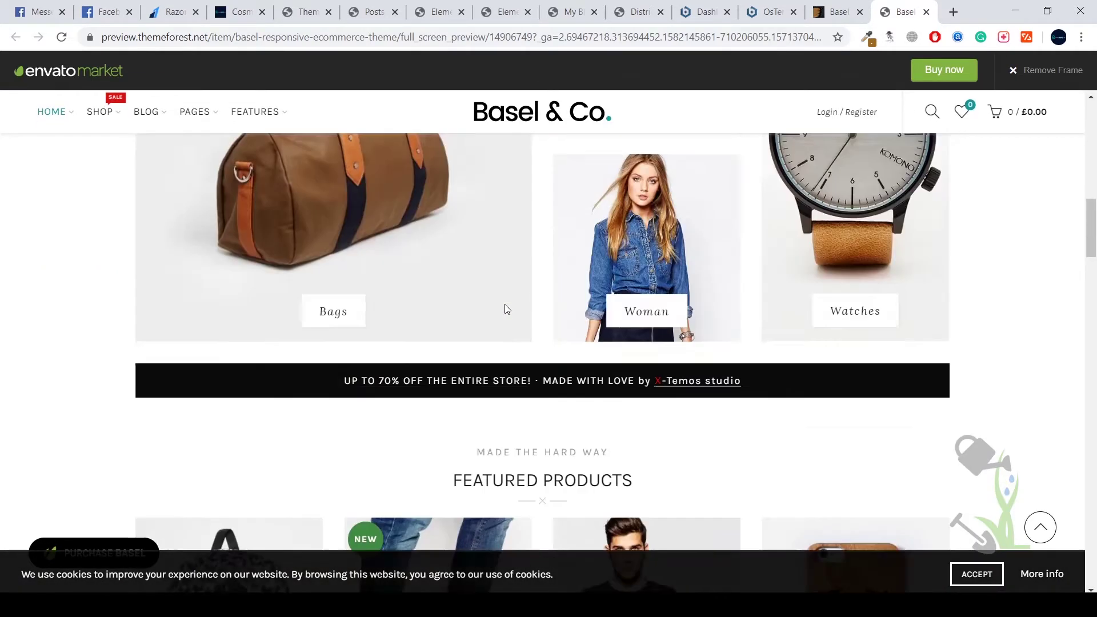
{"action": "scroll", "coordinate": [569, 363], "scroll_direction": "down", "scroll_amount": 3}
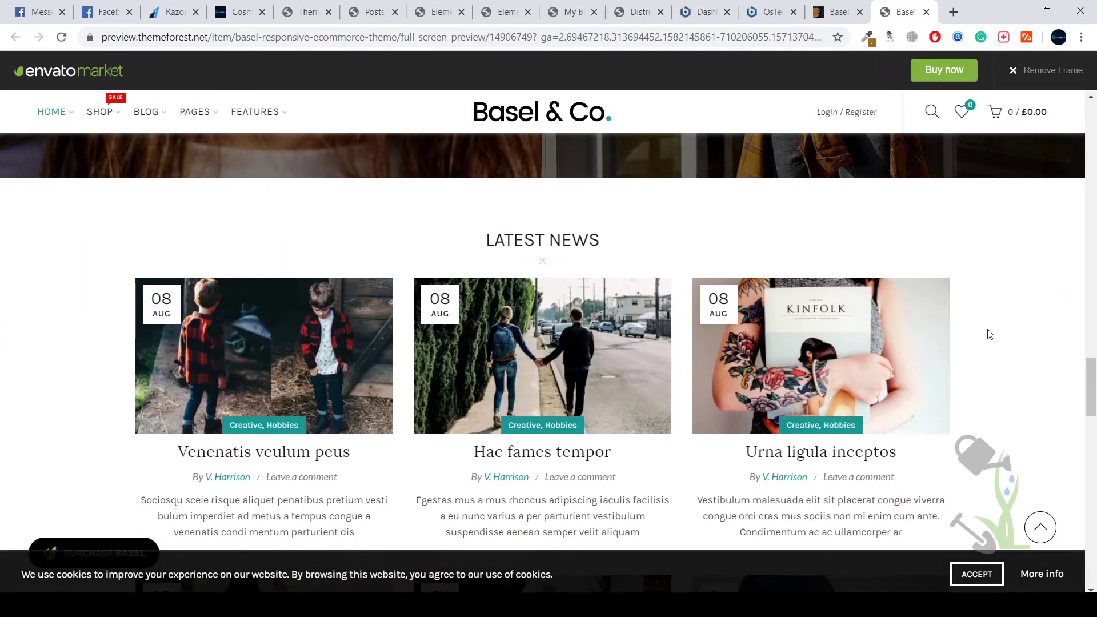
{"action": "scroll", "coordinate": [984, 334], "scroll_direction": "up", "scroll_amount": 20}
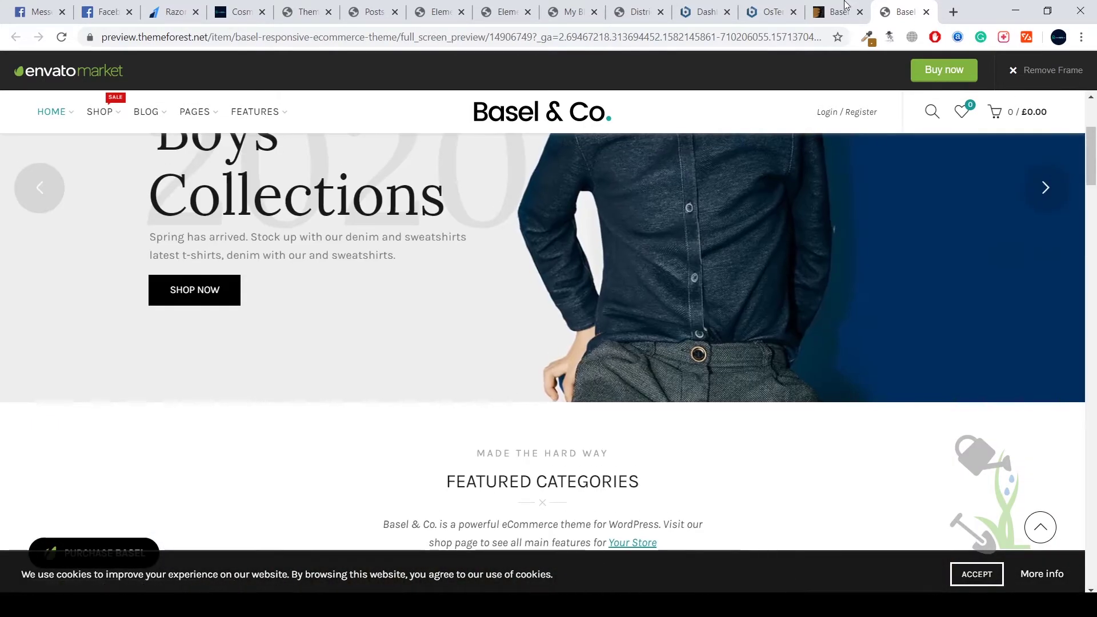
{"action": "left_click", "coordinate": [835, 12]}
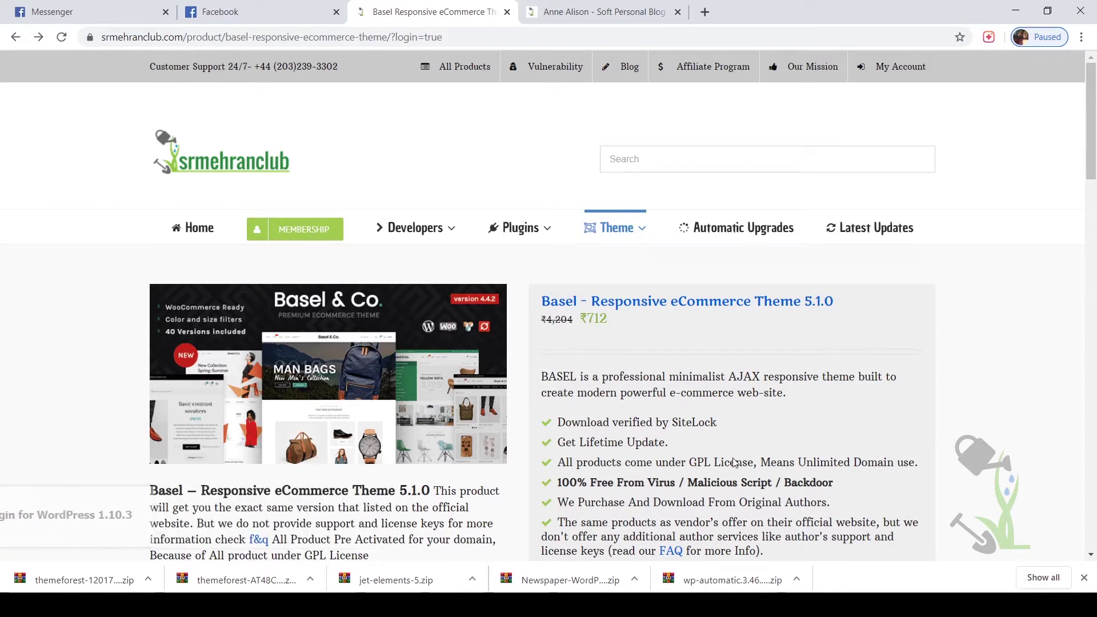
Step: Start downloading the Basel 5.1.0 theme from its srmehranclub product page, then cancel the download and dismiss the downloads list
{"action": "scroll", "coordinate": [734, 463], "scroll_direction": "down", "scroll_amount": 3}
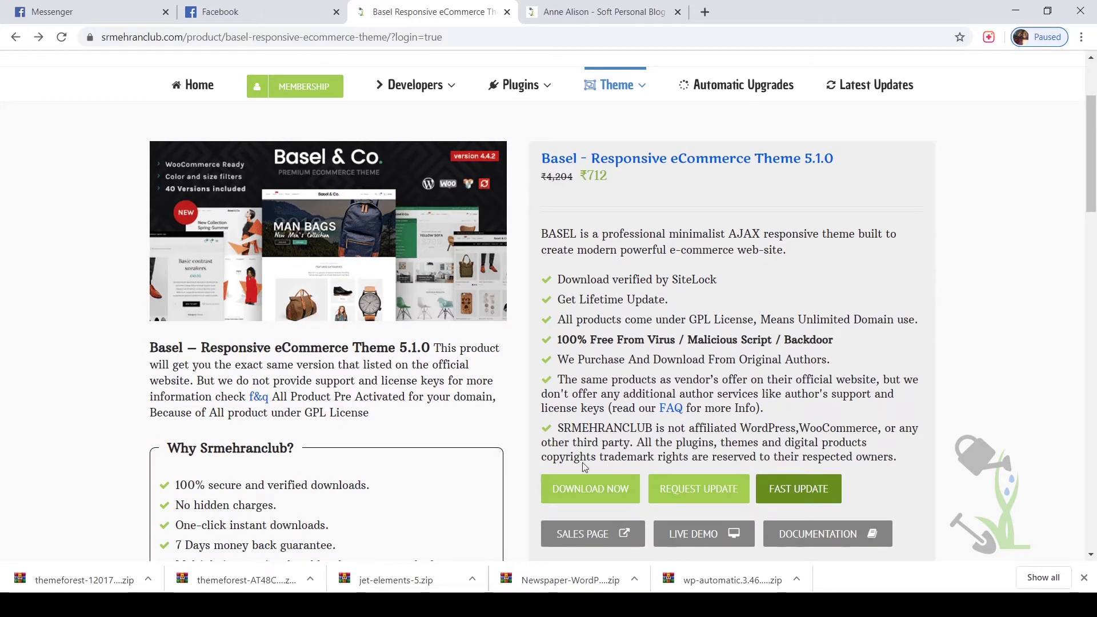
{"action": "left_click", "coordinate": [590, 500]}
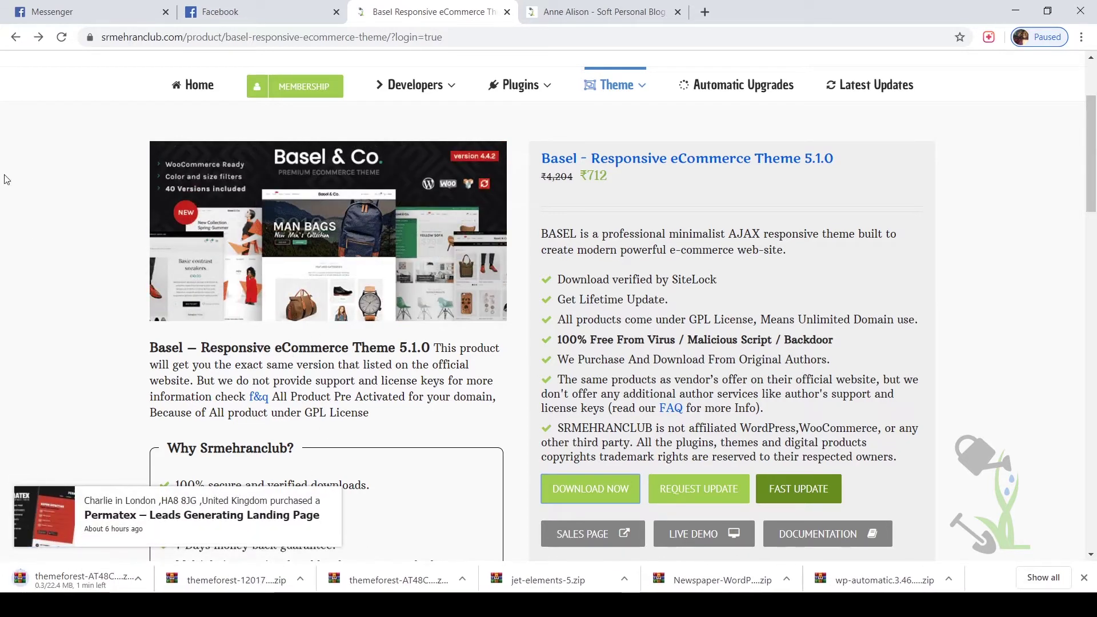
{"action": "right_click", "coordinate": [80, 587]}
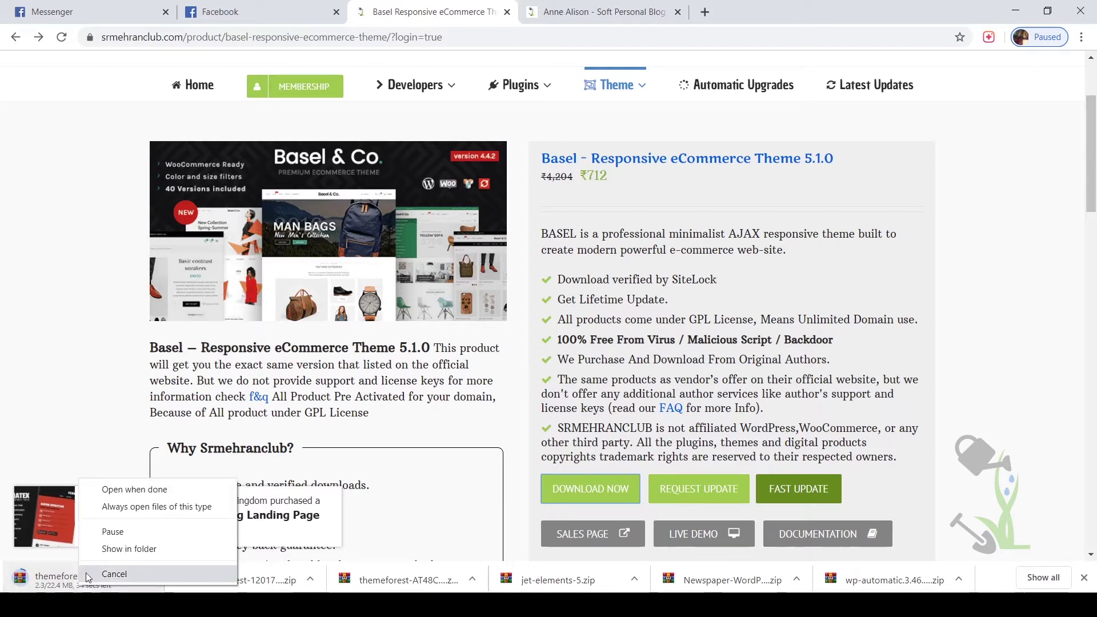
{"action": "left_click", "coordinate": [114, 574]}
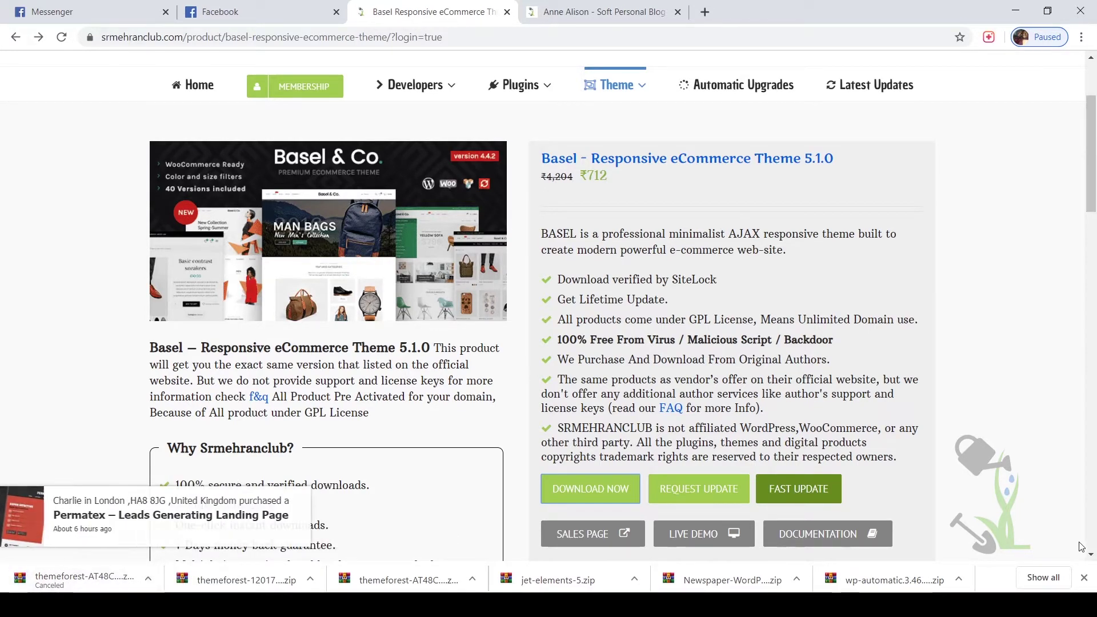
{"action": "left_click", "coordinate": [1085, 577]}
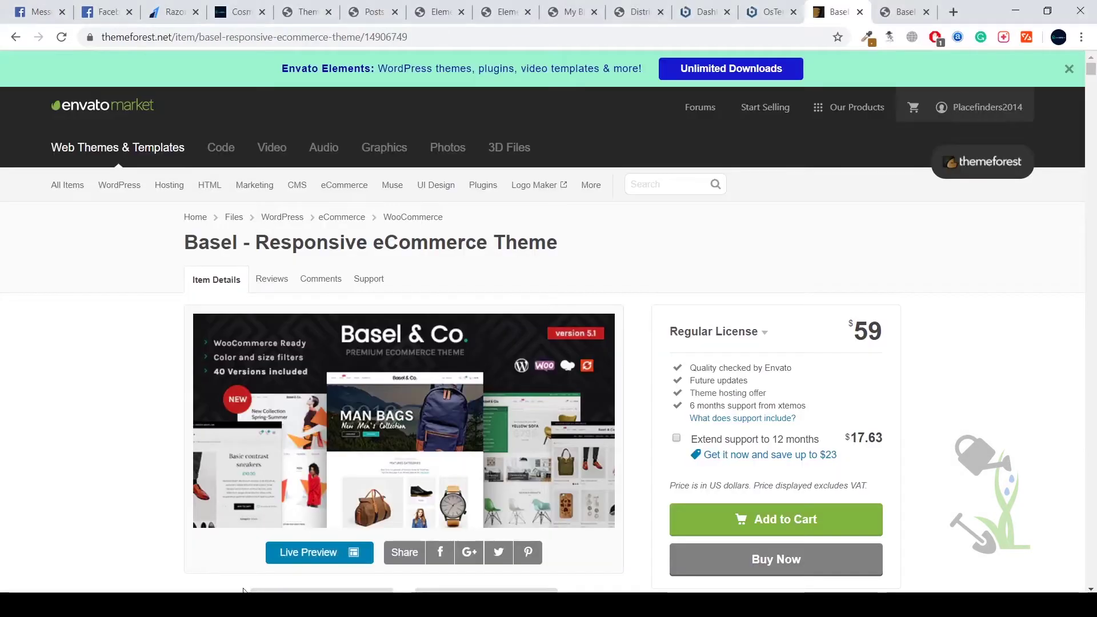
Step: Switch to the local WordPress site and open its admin dashboard at localhost/wordpress/wp-admin
{"action": "left_click", "coordinate": [770, 7]}
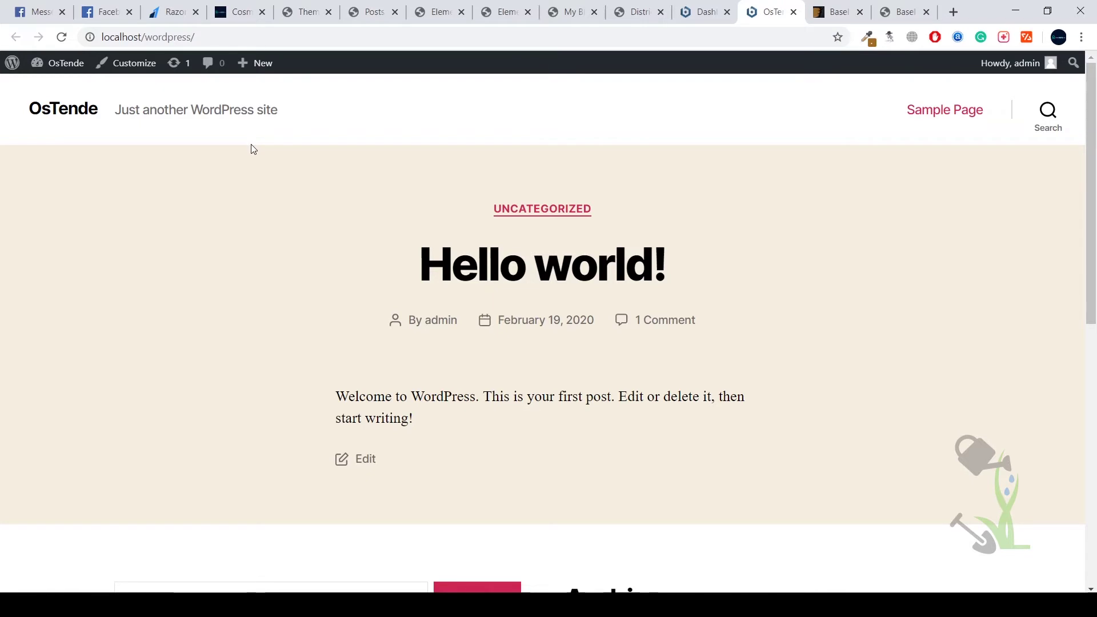
{"action": "left_click", "coordinate": [323, 40]}
{"action": "left_click", "coordinate": [384, 38]}
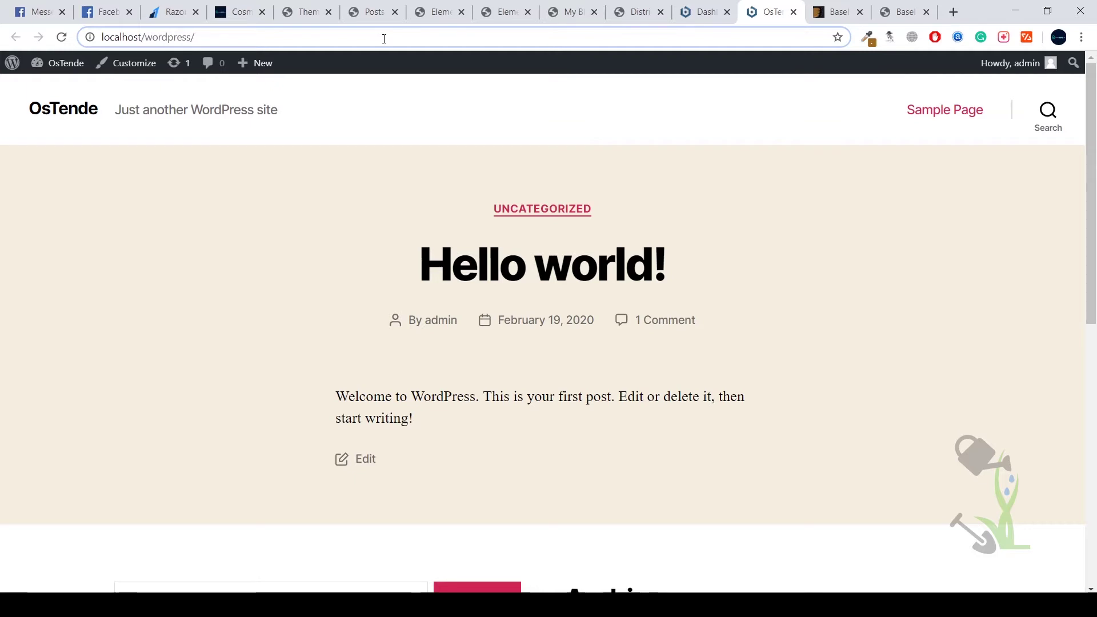
{"action": "type", "text": "wp-"}
{"action": "key", "text": "Return"}
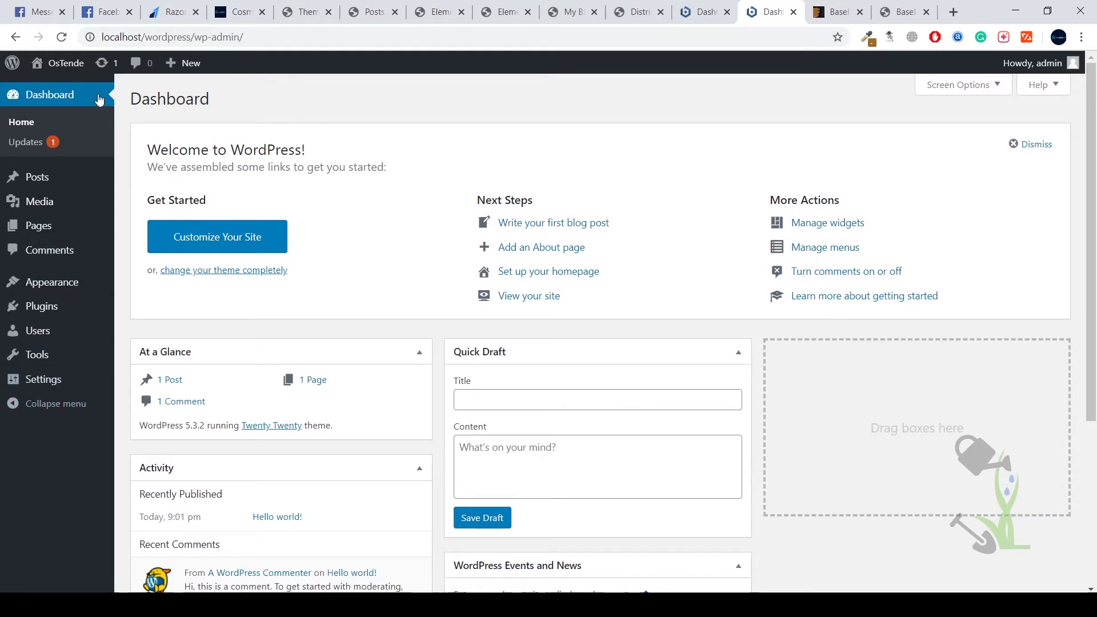
Step: Go to the site's theme management, start adding a new theme and browse the featured themes
{"action": "mouse_move", "coordinate": [42, 287]}
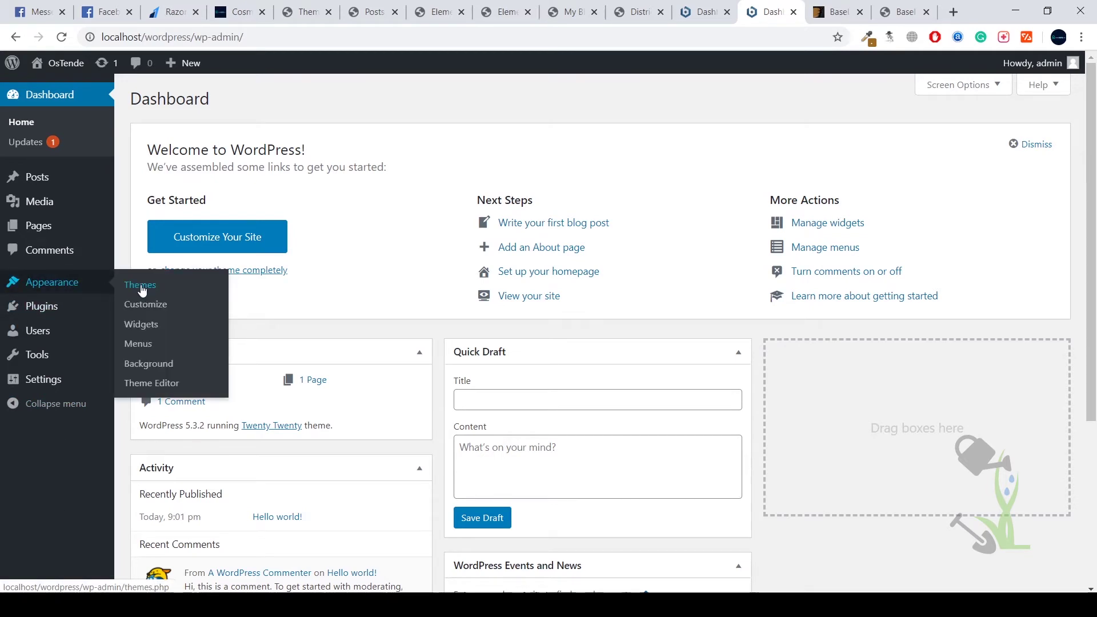
{"action": "left_click", "coordinate": [164, 277]}
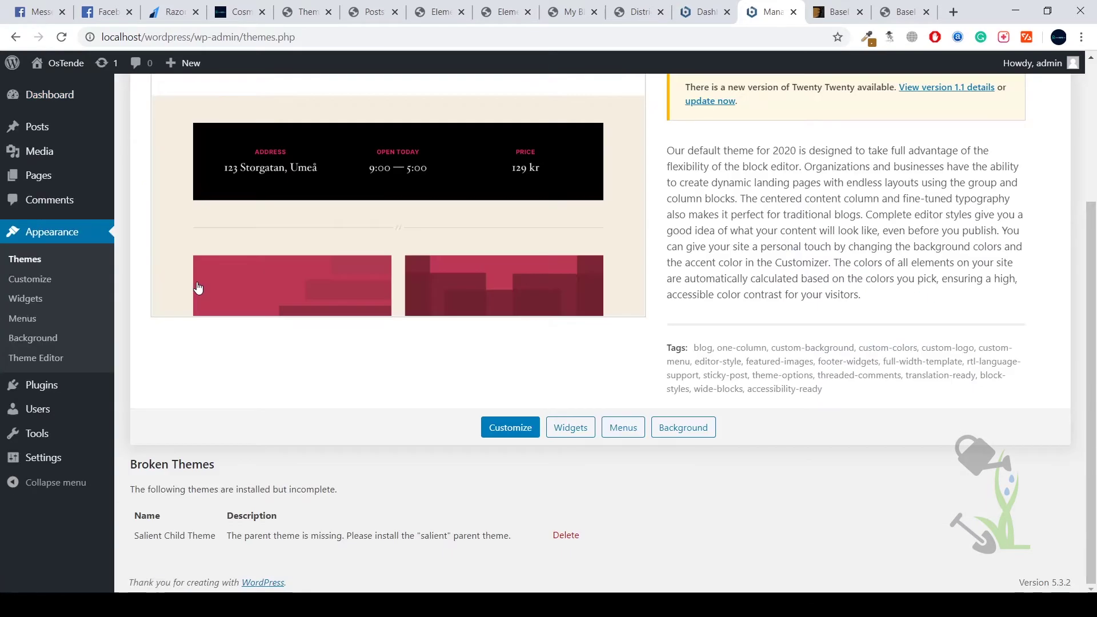
{"action": "scroll", "coordinate": [232, 333], "scroll_direction": "up", "scroll_amount": 4}
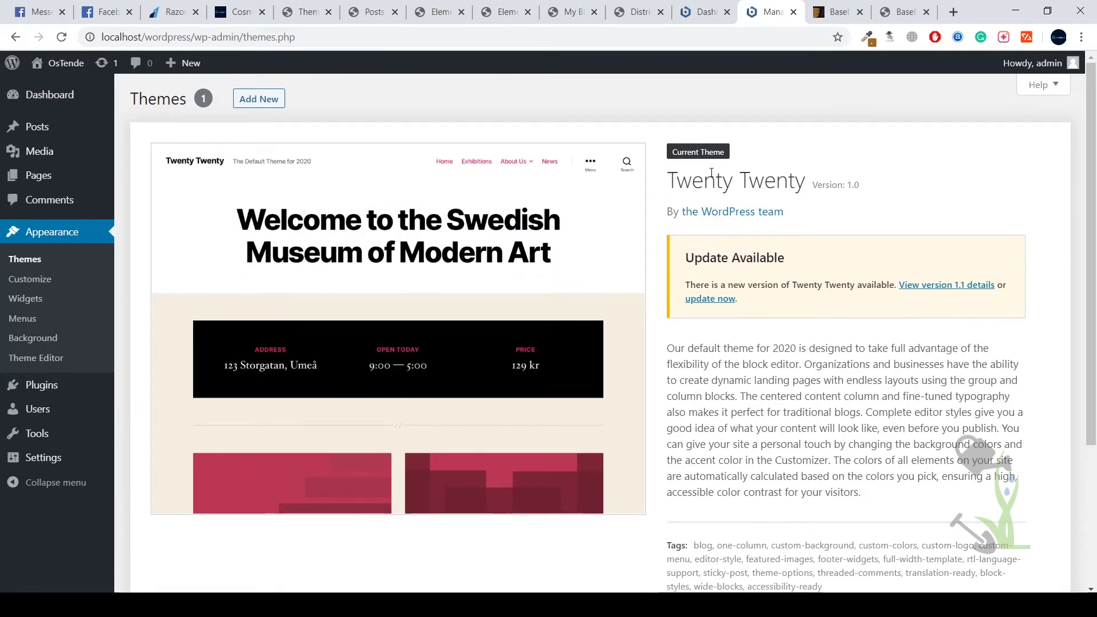
{"action": "left_click", "coordinate": [272, 109]}
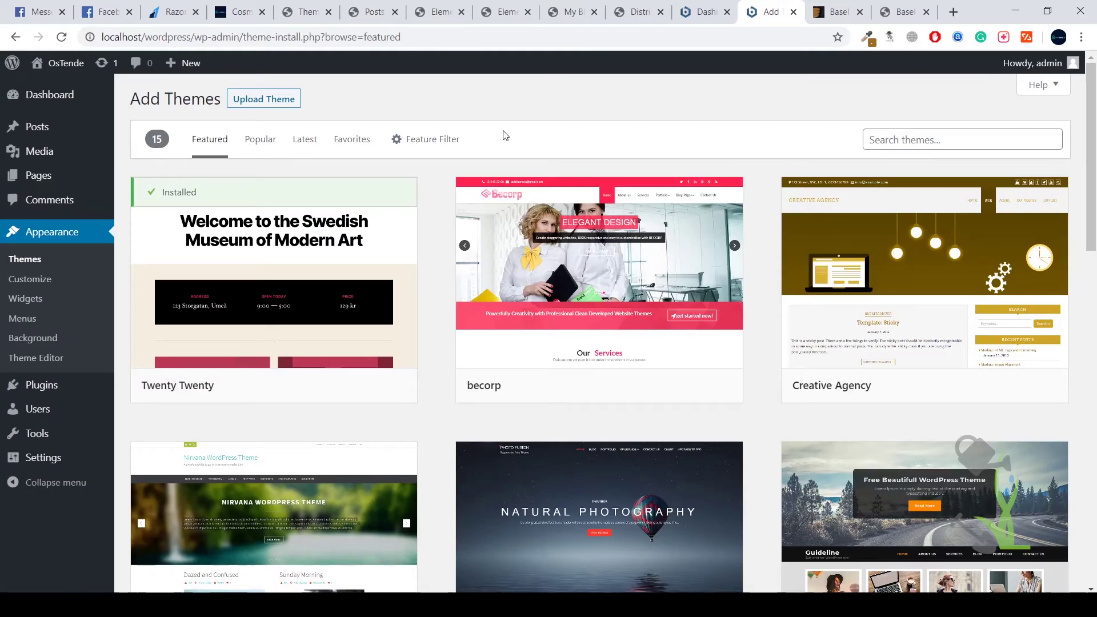
{"action": "scroll", "coordinate": [470, 255], "scroll_direction": "down", "scroll_amount": 11}
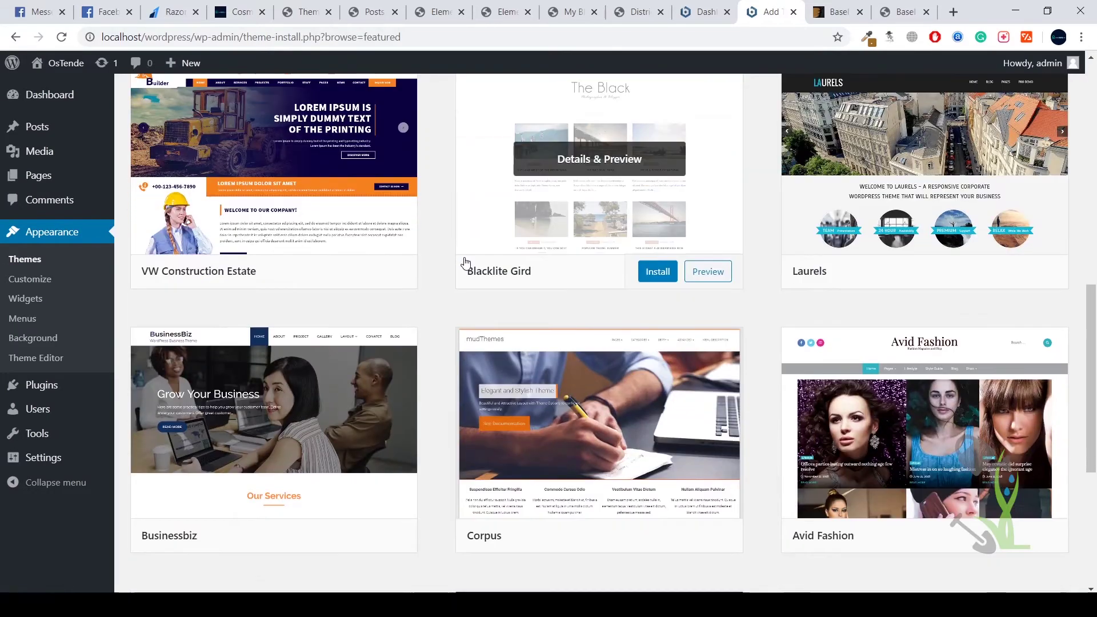
{"action": "scroll", "coordinate": [465, 262], "scroll_direction": "down", "scroll_amount": 5}
{"action": "scroll", "coordinate": [464, 263], "scroll_direction": "up", "scroll_amount": 15}
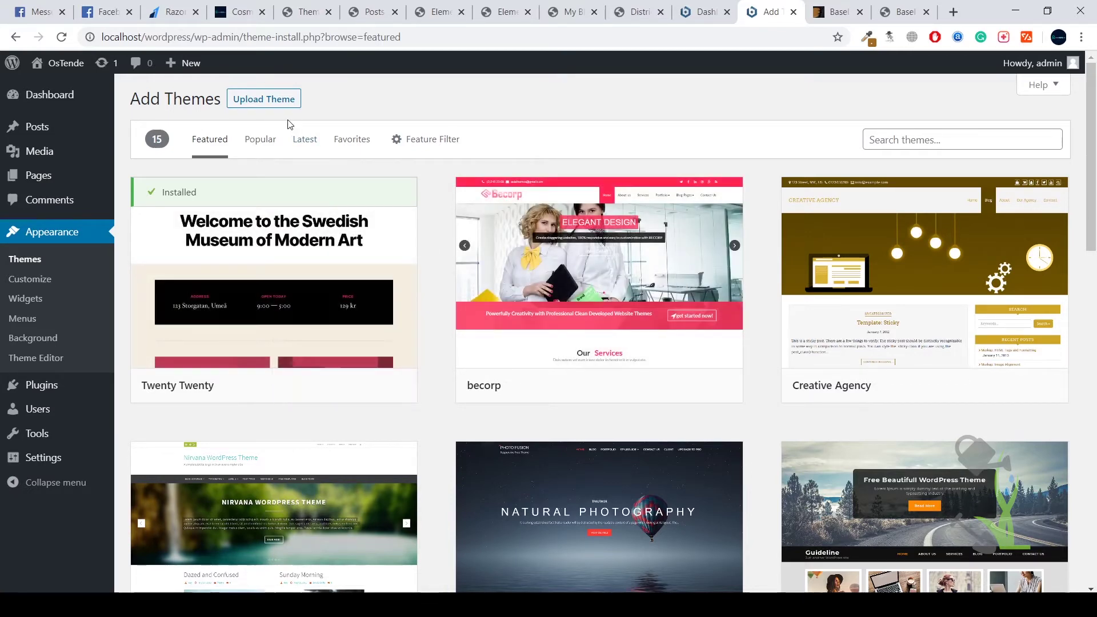
Step: Upload the basel ZIP archive from the Basel Theme folder, install it and activate the Basel theme
{"action": "left_click", "coordinate": [286, 101]}
{"action": "left_click", "coordinate": [517, 226]}
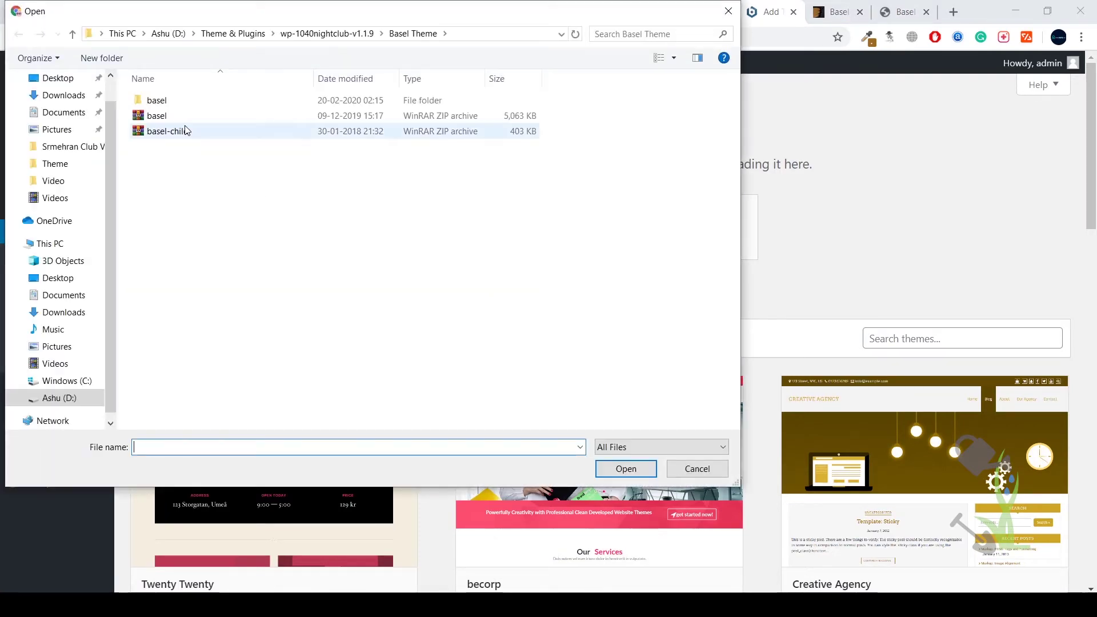
{"action": "double_click", "coordinate": [172, 116]}
{"action": "left_click", "coordinate": [681, 230]}
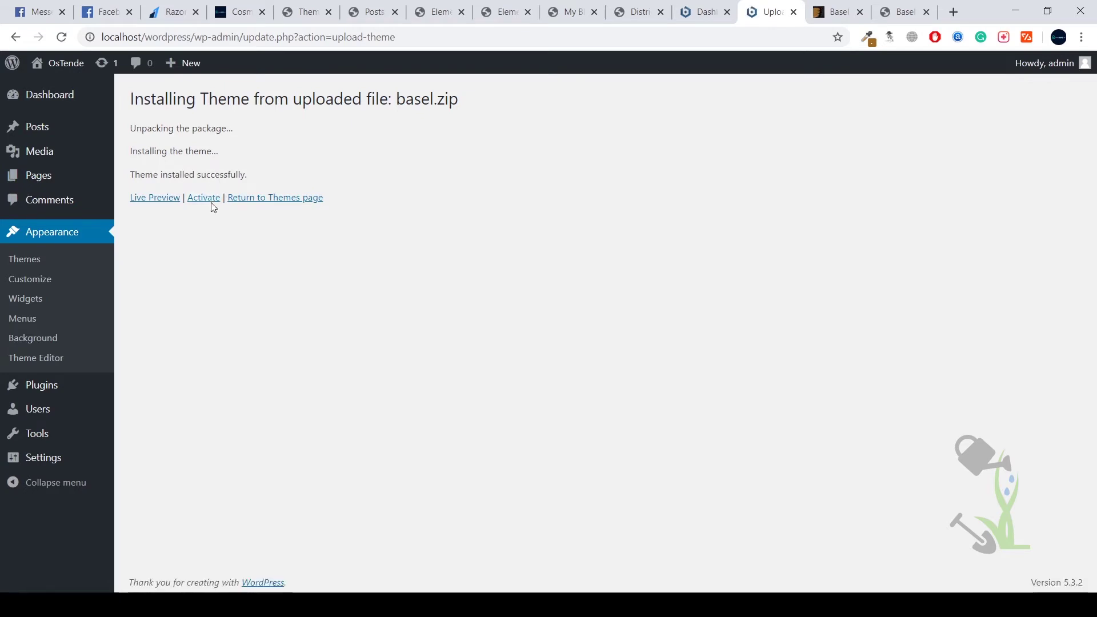
{"action": "left_click", "coordinate": [209, 200]}
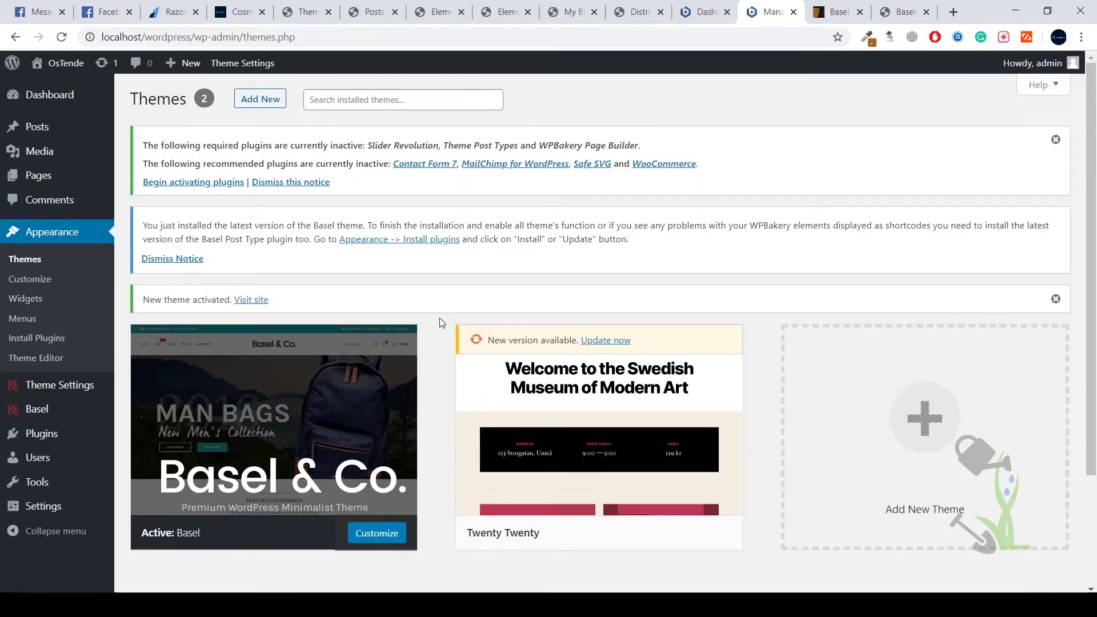
{"action": "scroll", "coordinate": [440, 318], "scroll_direction": "down", "scroll_amount": 2}
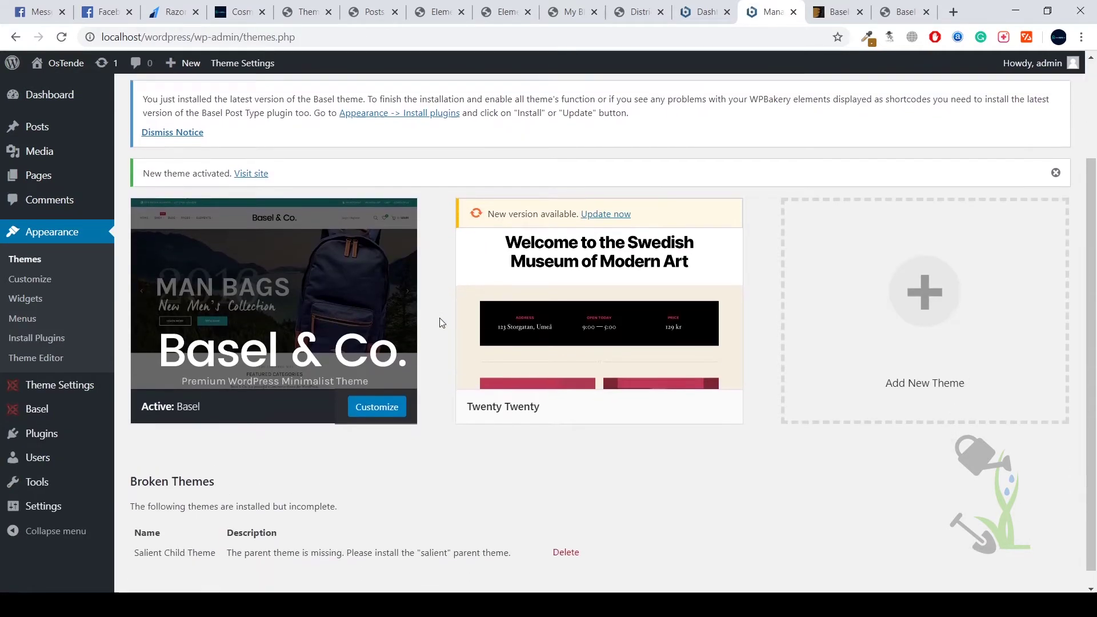
Step: Open the Basel theme's plugin activation list and bulk-activate all its required and recommended plugins
{"action": "scroll", "coordinate": [439, 318], "scroll_direction": "up", "scroll_amount": 2}
{"action": "left_click_drag", "start_coordinate": [330, 183], "coordinate": [149, 146]}
{"action": "left_click", "coordinate": [149, 145]}
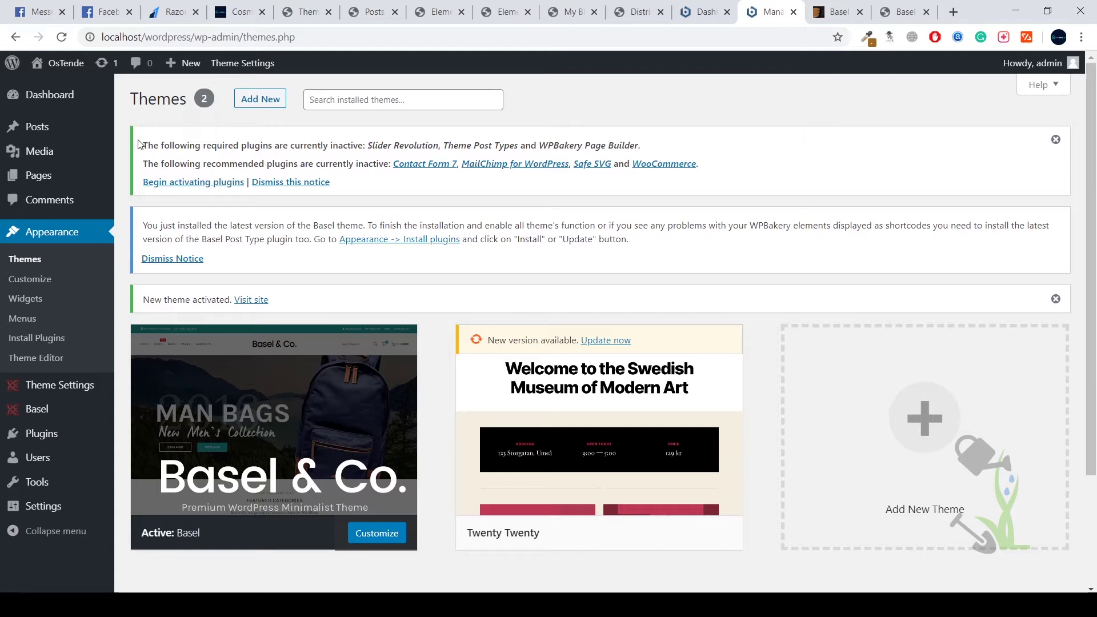
{"action": "left_click", "coordinate": [207, 183]}
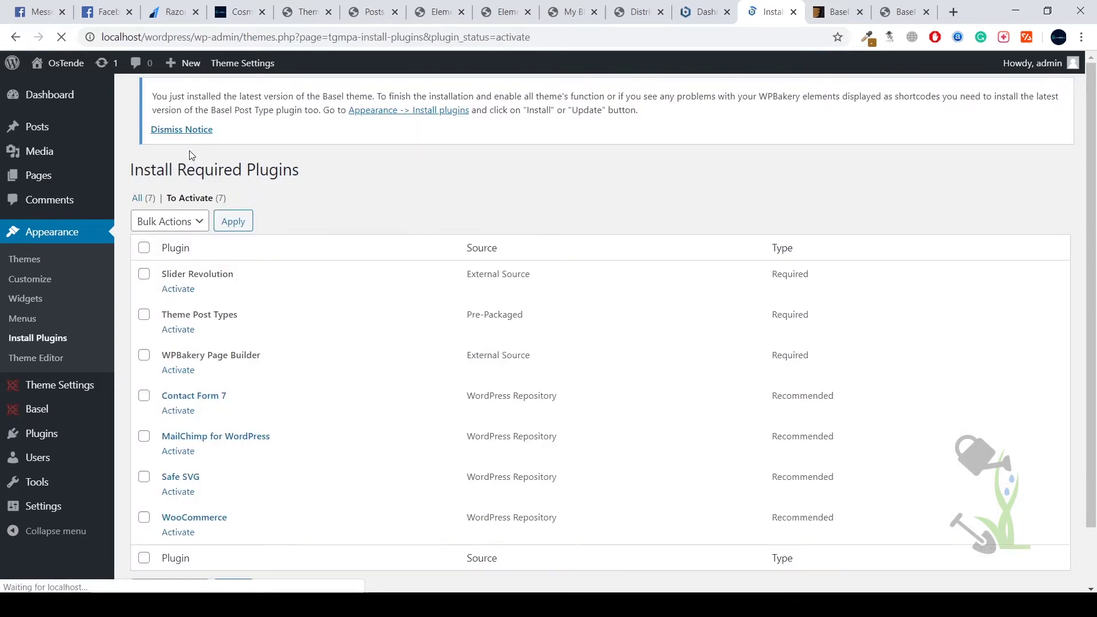
{"action": "left_click", "coordinate": [144, 258]}
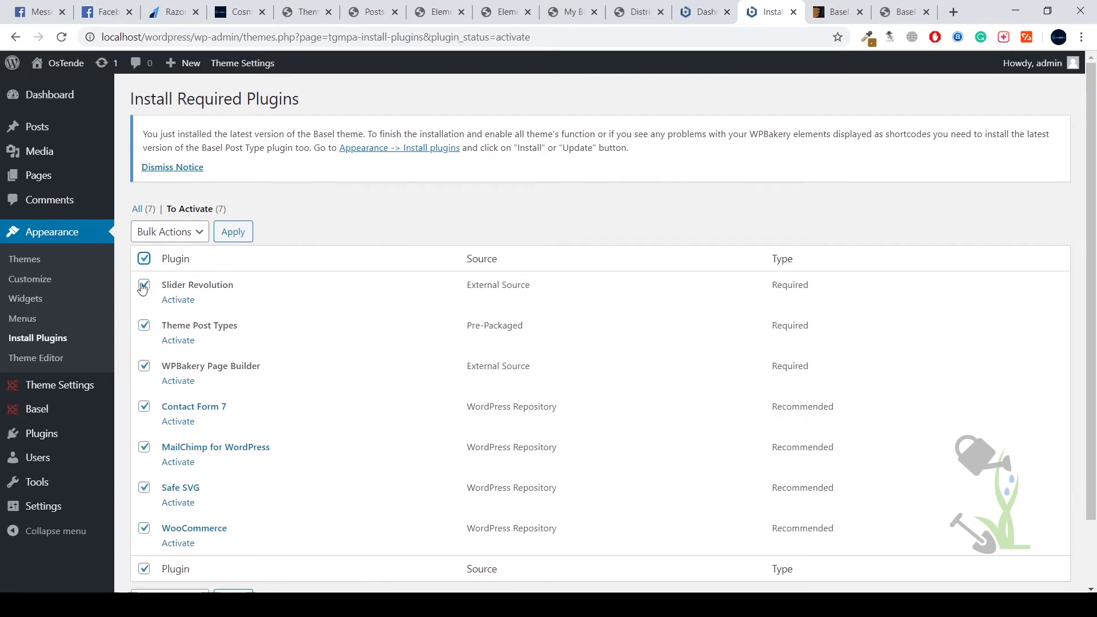
{"action": "left_click", "coordinate": [194, 230]}
{"action": "left_click", "coordinate": [183, 277]}
{"action": "left_click", "coordinate": [233, 234]}
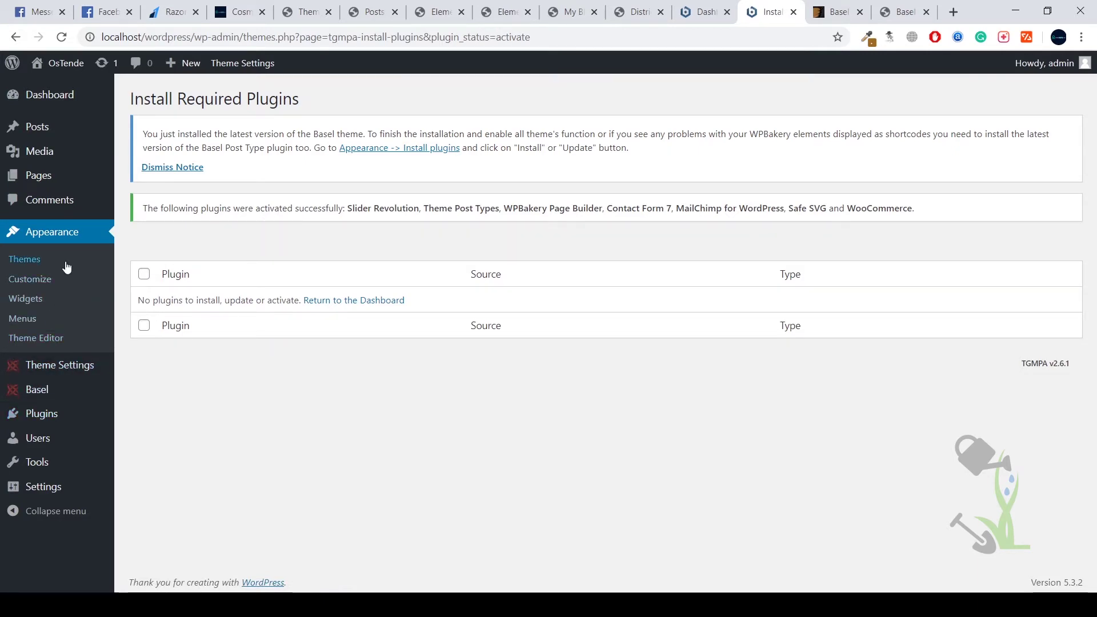
Step: Fill in the WooCommerce wizard's store address, both address lines, city and postcode, for a United Kingdom store and continue to payment
{"action": "left_click", "coordinate": [61, 416]}
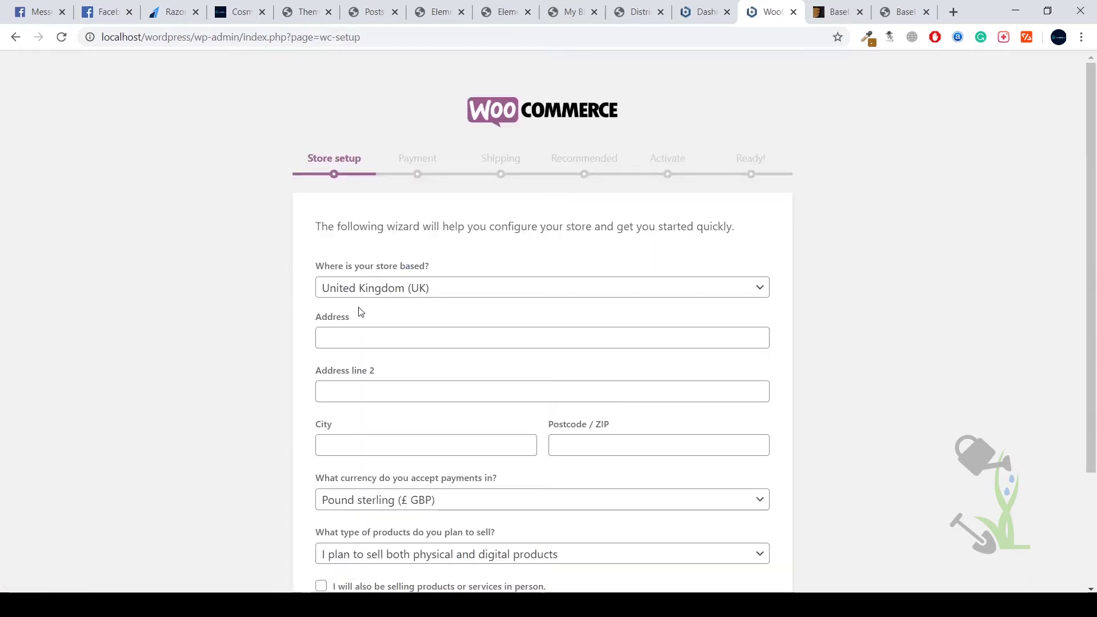
{"action": "left_click", "coordinate": [497, 337]}
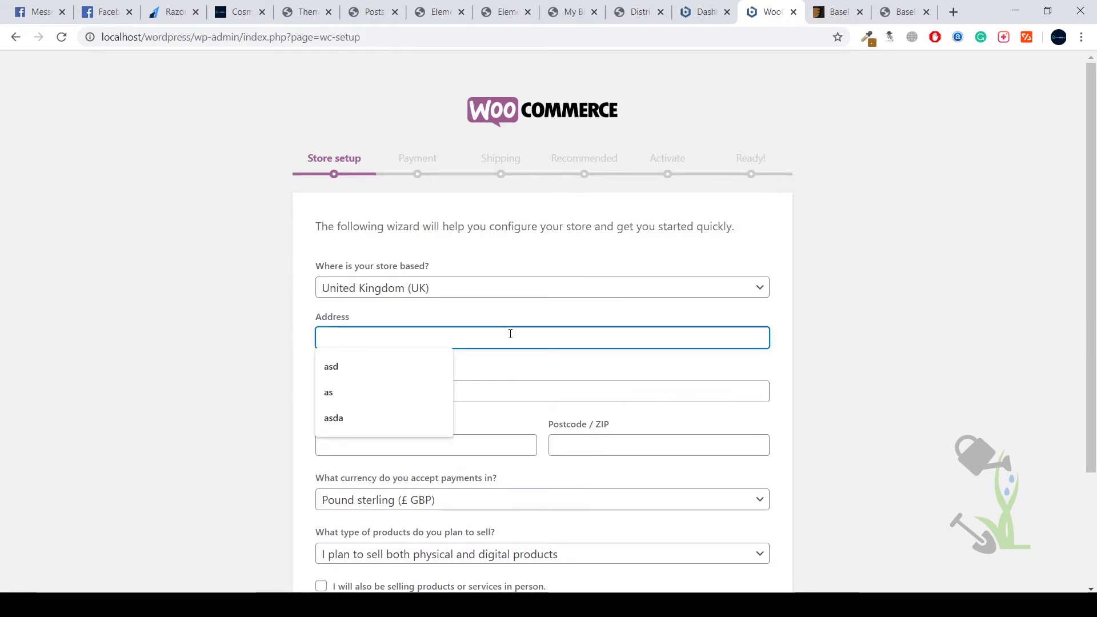
{"action": "type", "text": "asda"}
{"action": "left_click", "coordinate": [529, 384]}
{"action": "type", "text": "asda"}
{"action": "left_click", "coordinate": [446, 445]}
{"action": "type", "text": "asd"}
{"action": "left_click", "coordinate": [580, 446]}
{"action": "type", "text": "45564"}
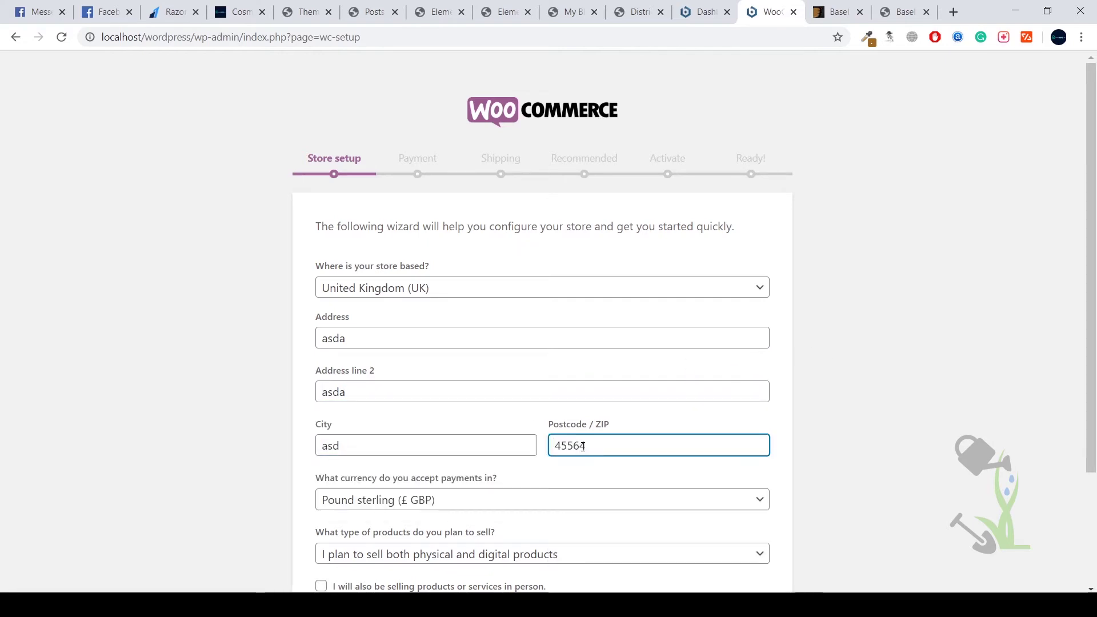
{"action": "scroll", "coordinate": [583, 446], "scroll_direction": "down", "scroll_amount": 3}
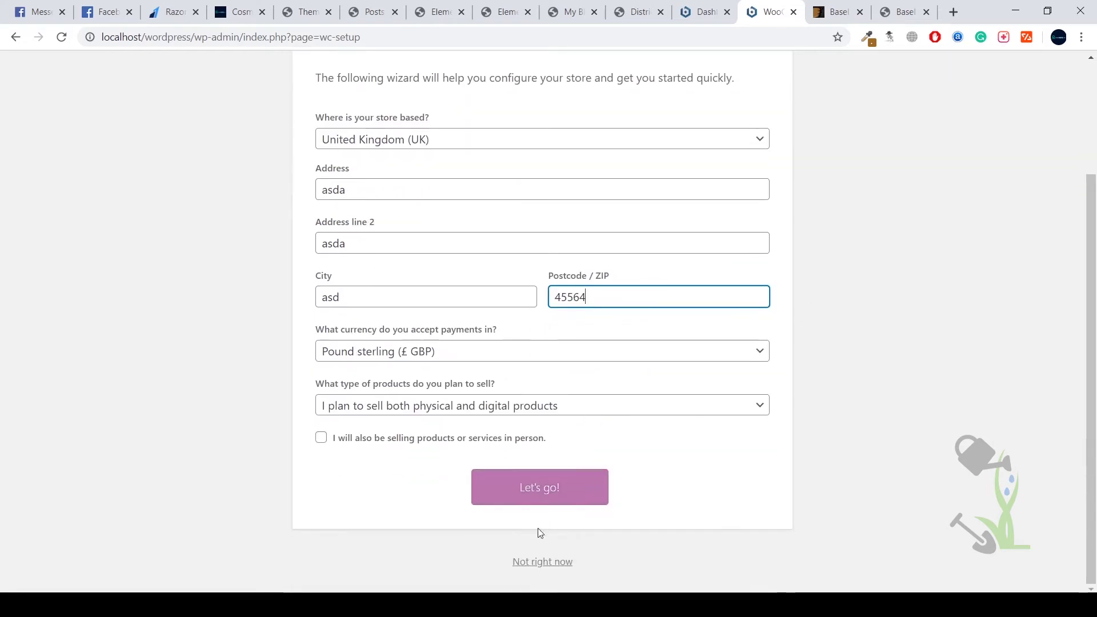
{"action": "left_click", "coordinate": [561, 489]}
{"action": "left_click", "coordinate": [784, 375]}
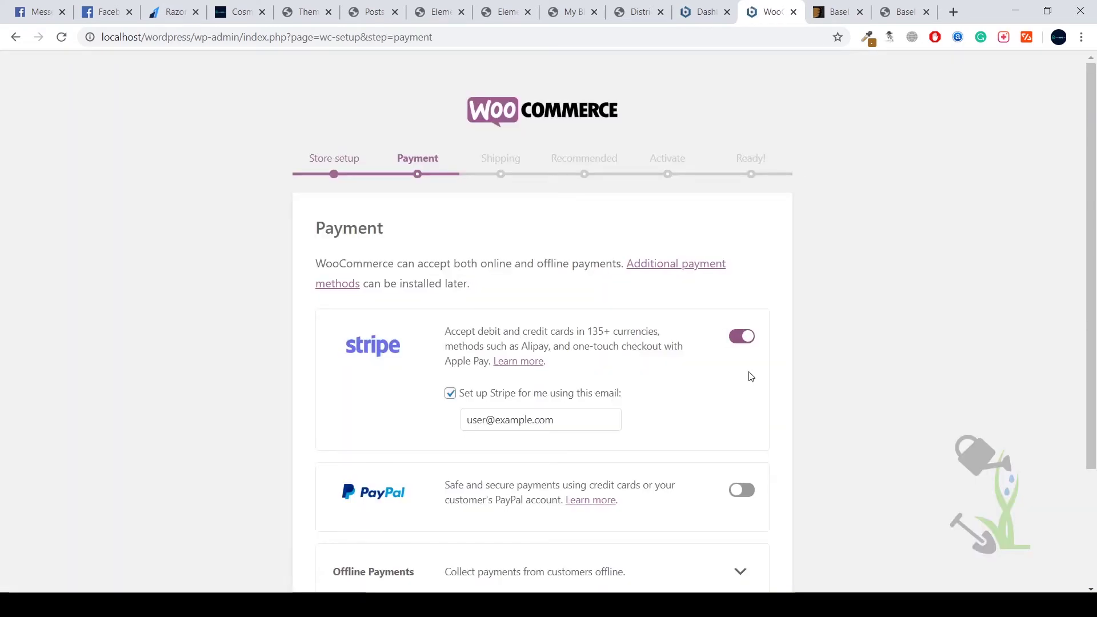
Step: Turn off Stripe in the WooCommerce payment setup and continue to shipping
{"action": "left_click", "coordinate": [738, 337]}
{"action": "scroll", "coordinate": [671, 490], "scroll_direction": "down", "scroll_amount": 1}
{"action": "left_click", "coordinate": [546, 543]}
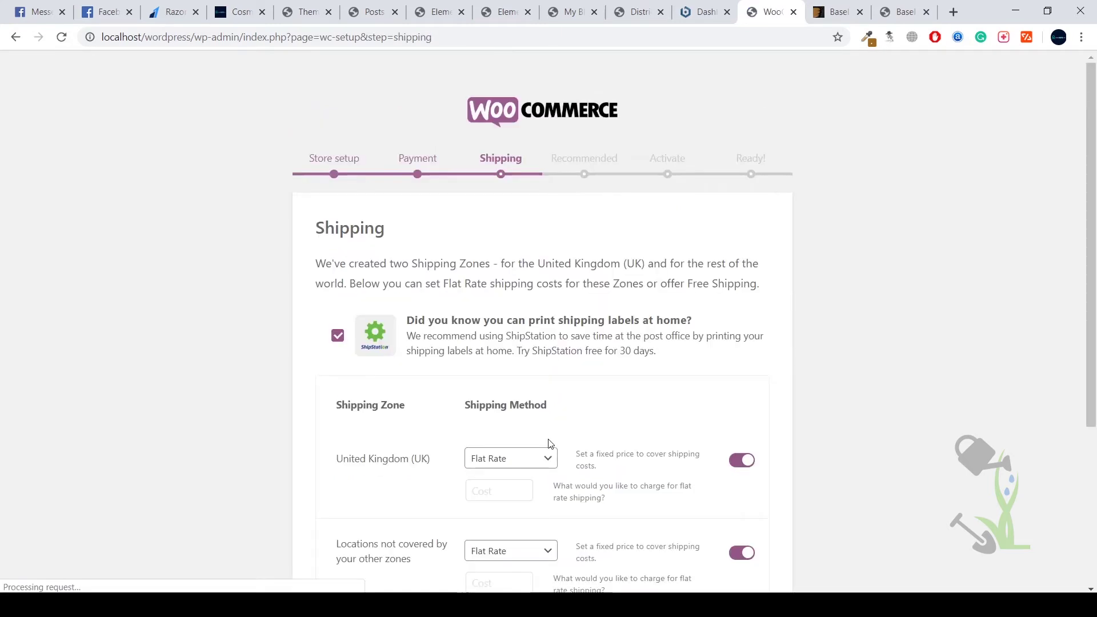
Step: Disable flat rate shipping for the United Kingdom and for uncovered locations, and continue to the recommended features
{"action": "scroll", "coordinate": [735, 319], "scroll_direction": "down", "scroll_amount": 3}
{"action": "left_click", "coordinate": [741, 317]}
{"action": "left_click", "coordinate": [742, 409]}
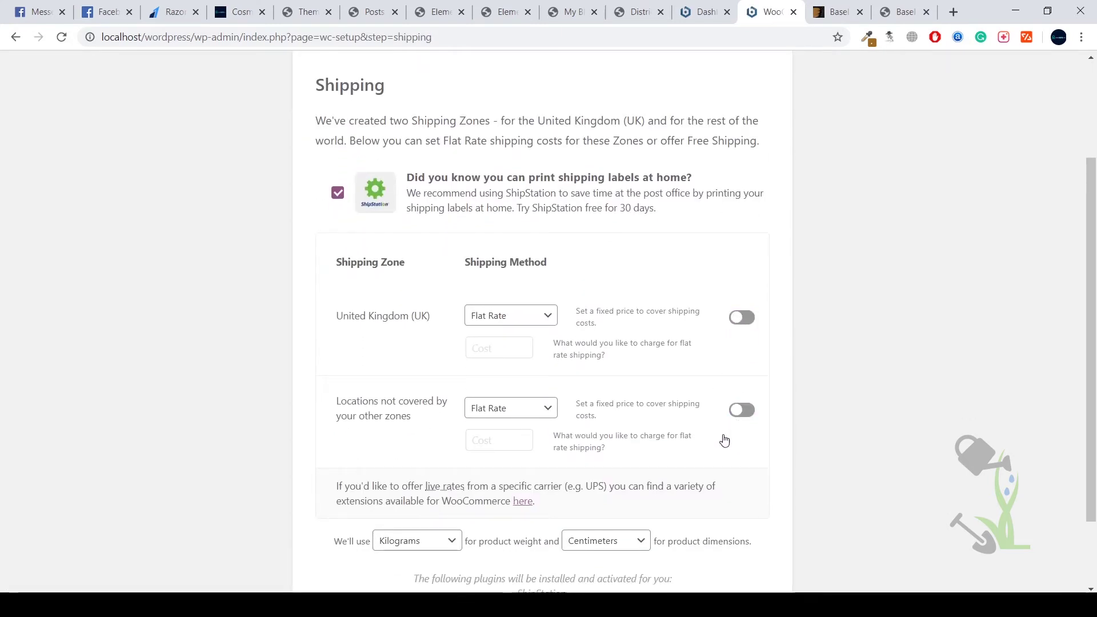
{"action": "scroll", "coordinate": [723, 440], "scroll_direction": "down", "scroll_amount": 2}
{"action": "left_click", "coordinate": [530, 540]}
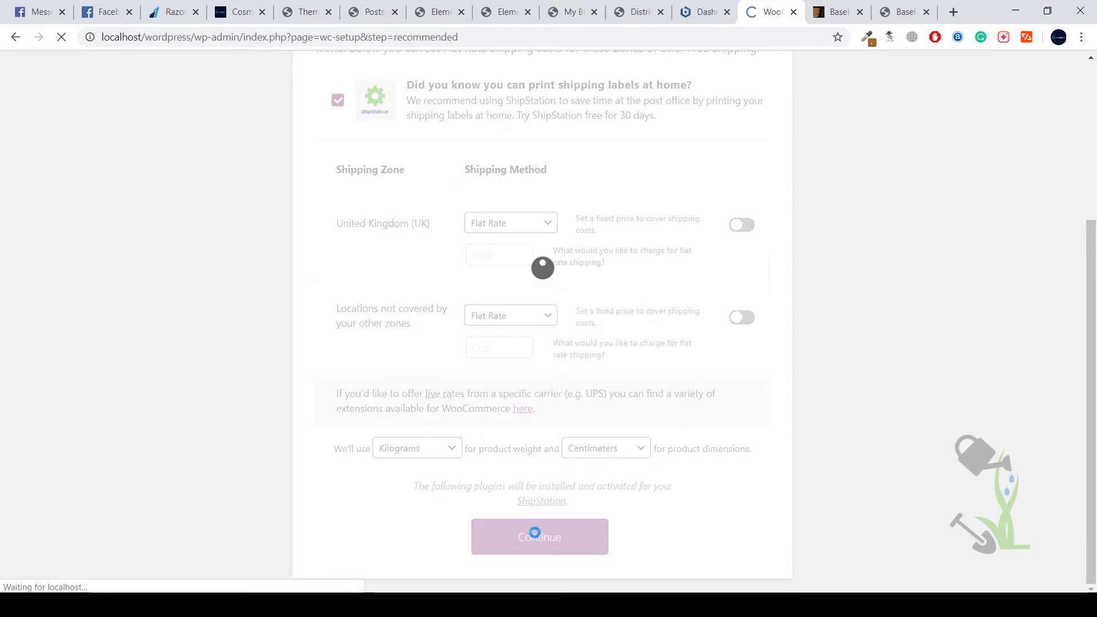
{"action": "scroll", "coordinate": [534, 533], "scroll_direction": "down", "scroll_amount": 3}
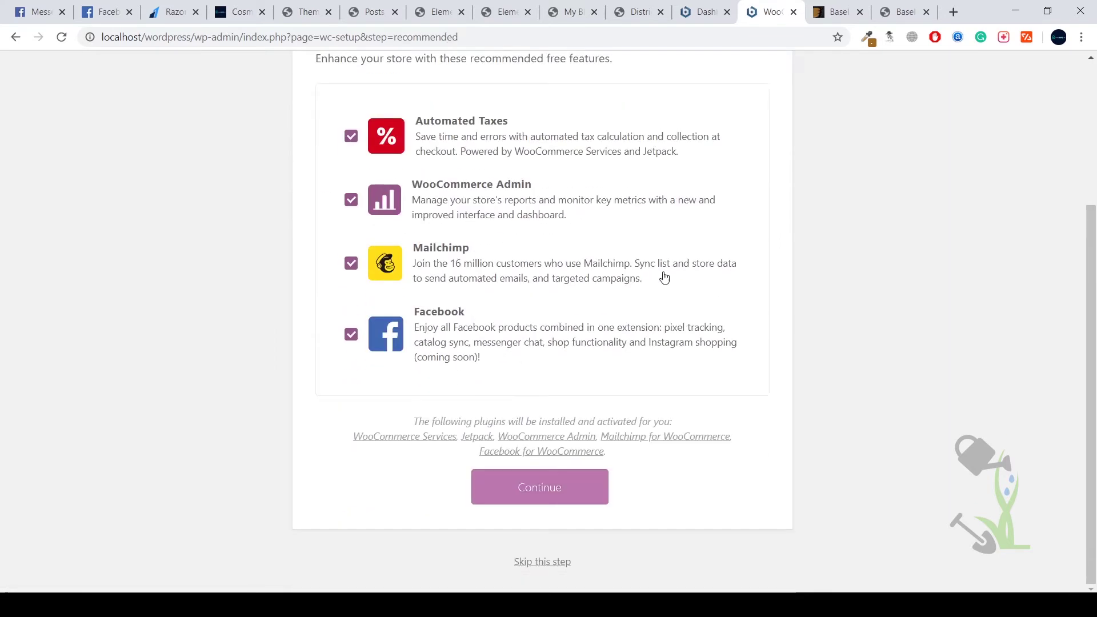
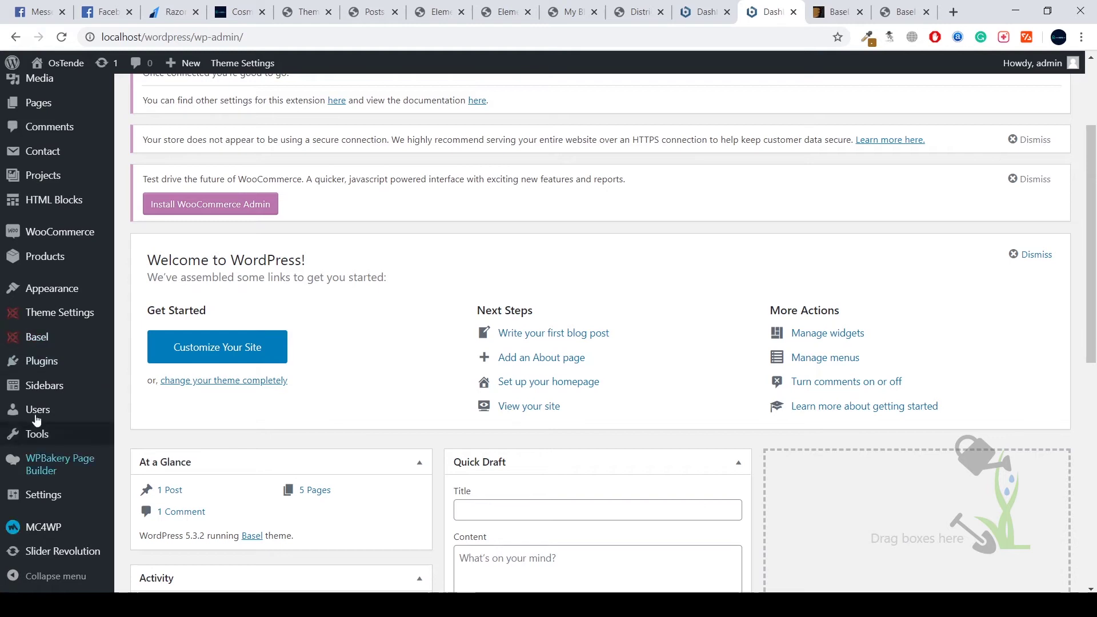
Step: Open Basel's base import page and import the base data with all pages and versions included
{"action": "mouse_move", "coordinate": [73, 313]}
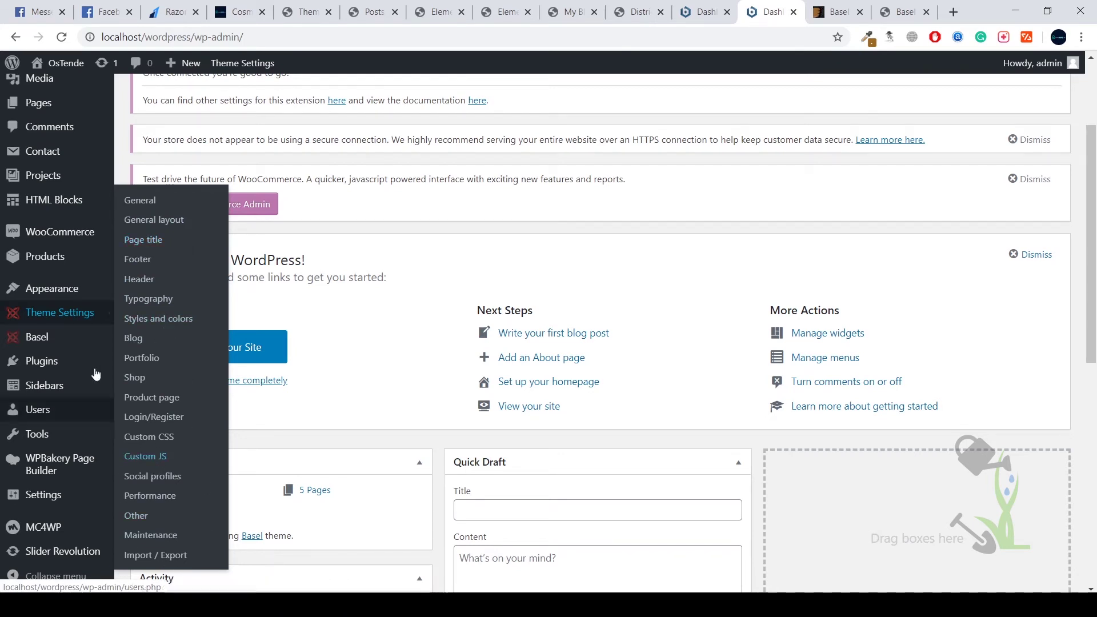
{"action": "mouse_move", "coordinate": [38, 336]}
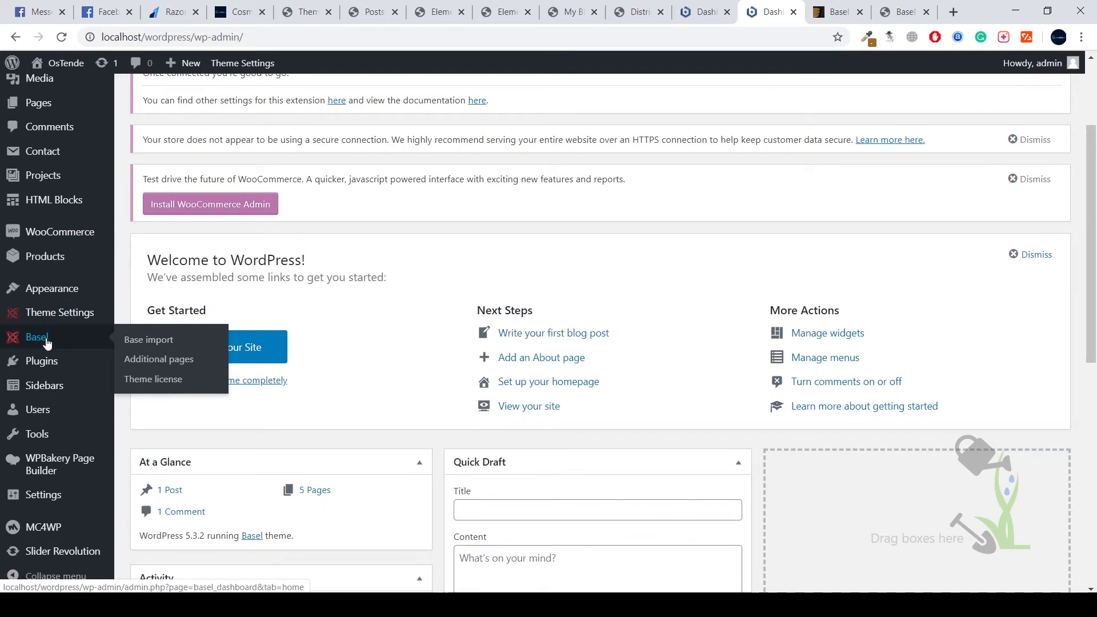
{"action": "left_click", "coordinate": [144, 342]}
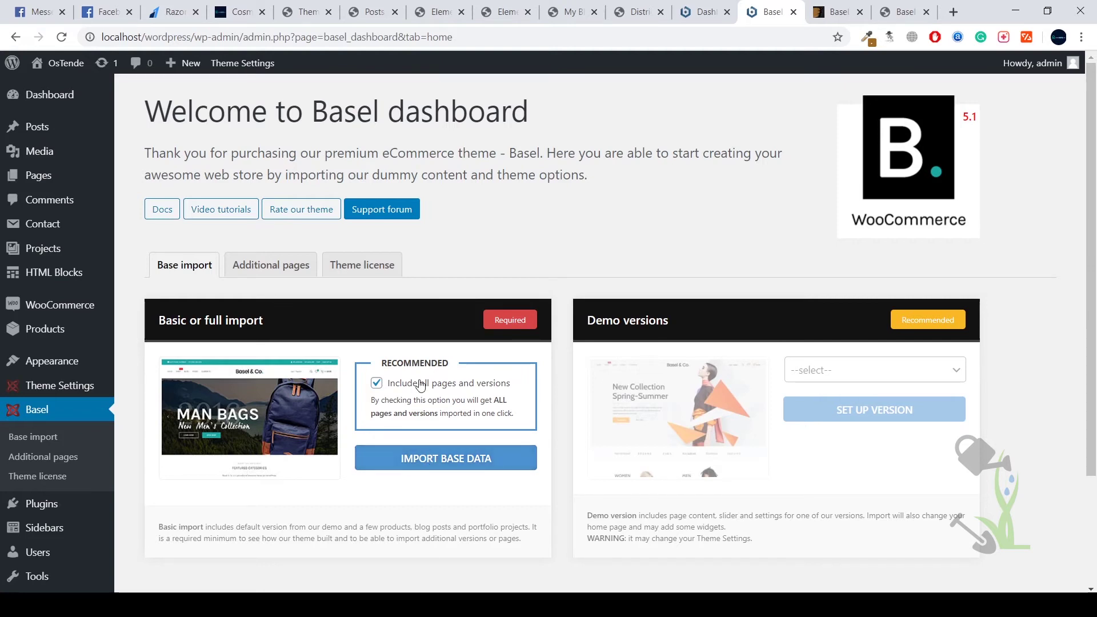
{"action": "left_click", "coordinate": [449, 461]}
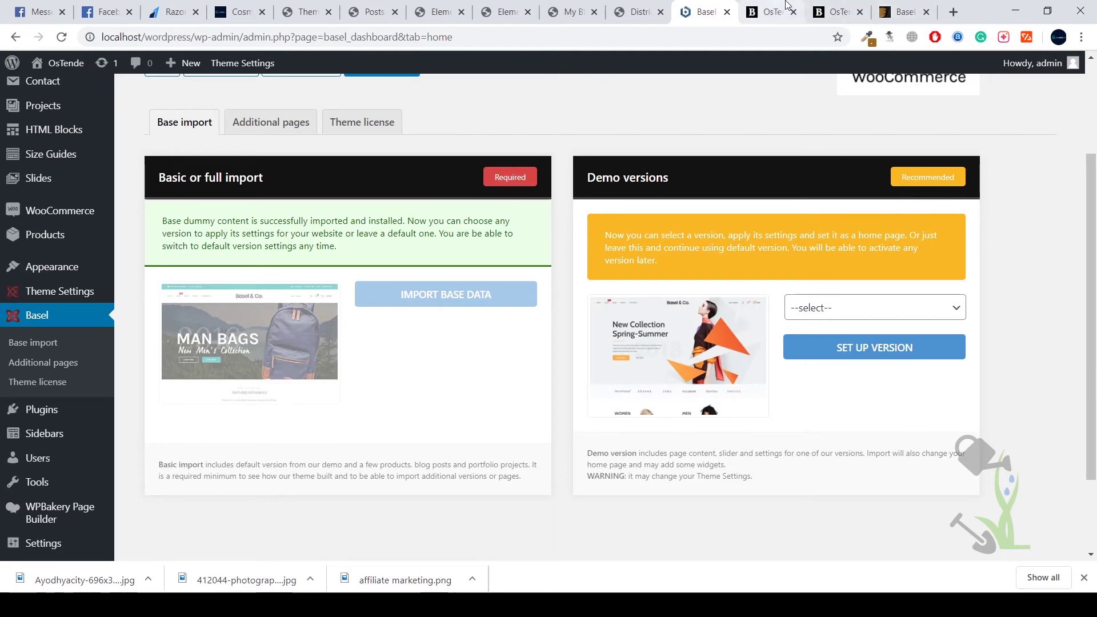
Step: Switch to the site's front end at localhost/wordpress and reload it to load the imported demo content
{"action": "left_click", "coordinate": [764, 12]}
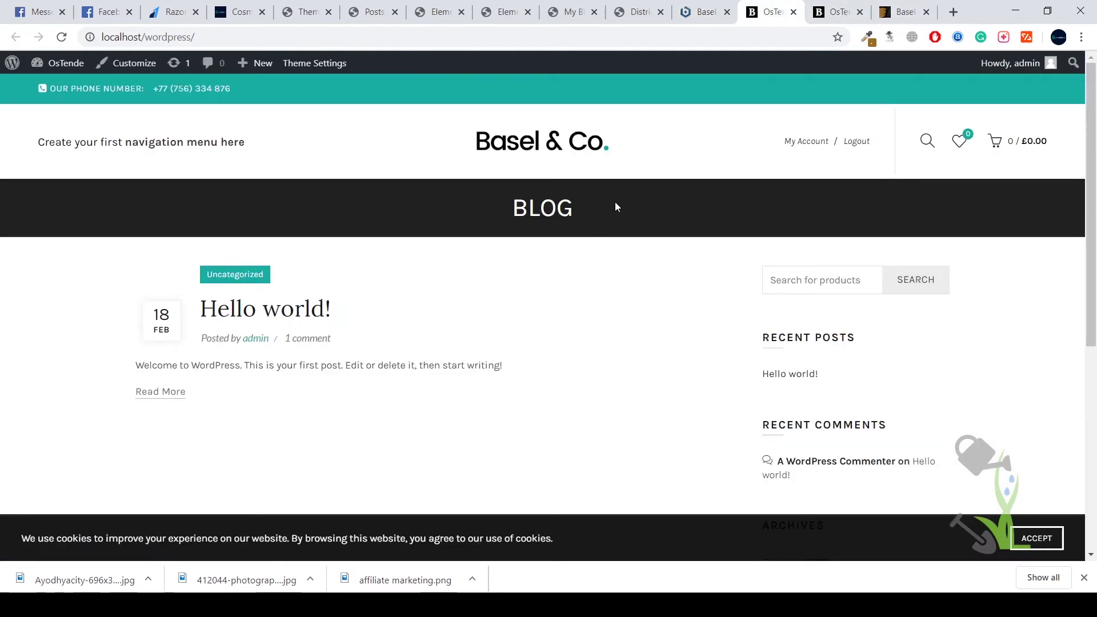
{"action": "scroll", "coordinate": [615, 201], "scroll_direction": "down", "scroll_amount": 6}
{"action": "scroll", "coordinate": [614, 201], "scroll_direction": "up", "scroll_amount": 6}
{"action": "left_click", "coordinate": [61, 36]}
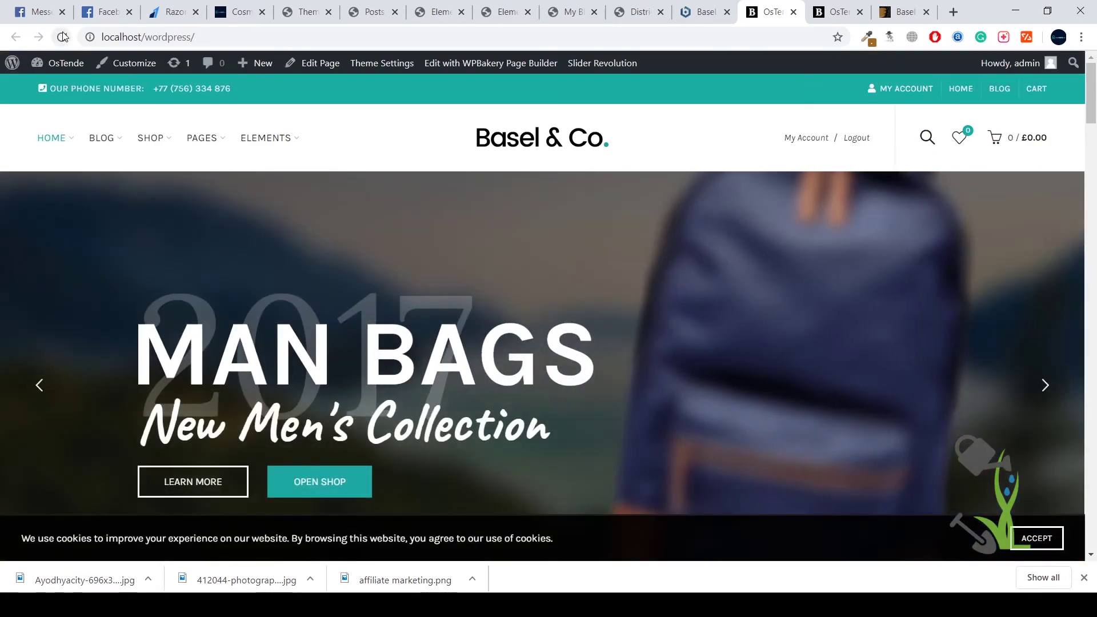
Step: Look through the Basel demo home page, including its slider, categories, featured products, newsletter, latest news and testimonials
{"action": "scroll", "coordinate": [604, 169], "scroll_direction": "down", "scroll_amount": 10}
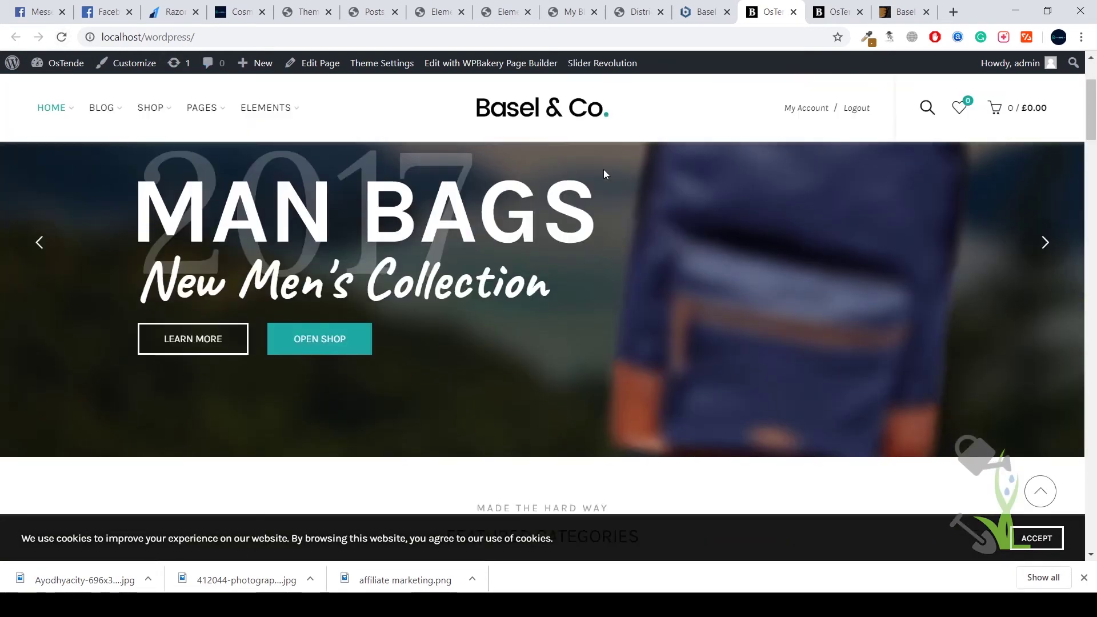
{"action": "scroll", "coordinate": [596, 175], "scroll_direction": "down", "scroll_amount": 9}
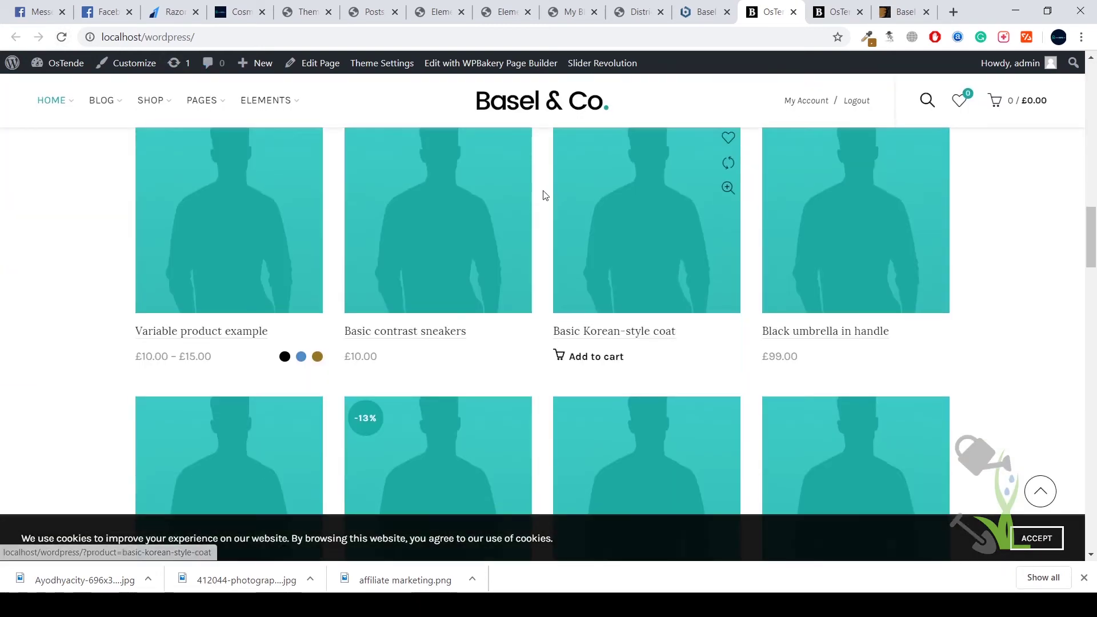
{"action": "scroll", "coordinate": [547, 316], "scroll_direction": "down", "scroll_amount": 9}
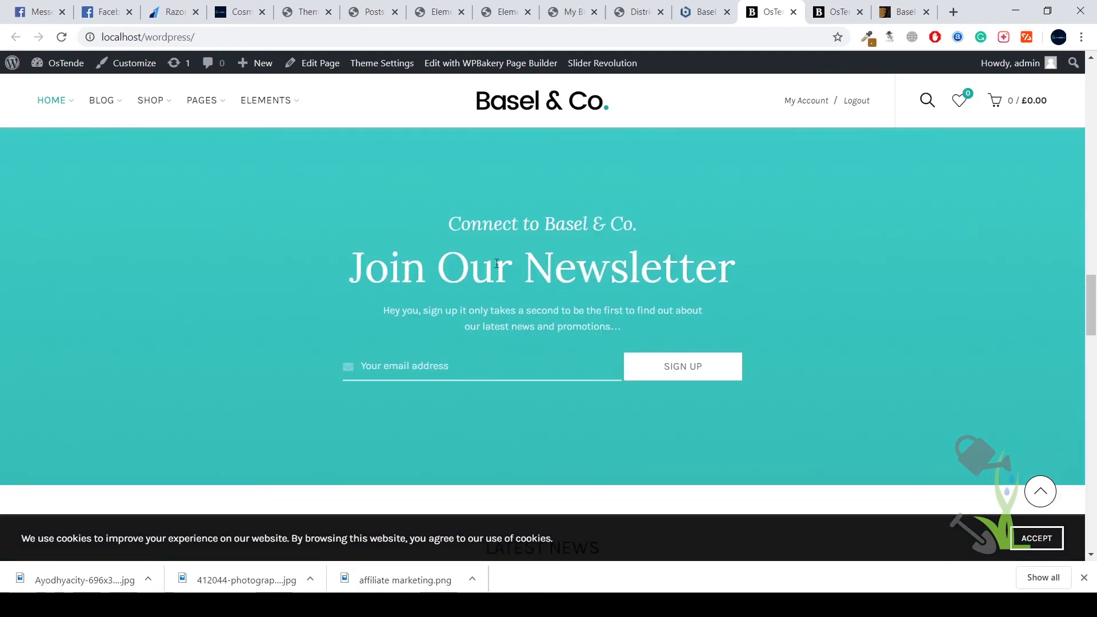
{"action": "scroll", "coordinate": [496, 263], "scroll_direction": "down", "scroll_amount": 12}
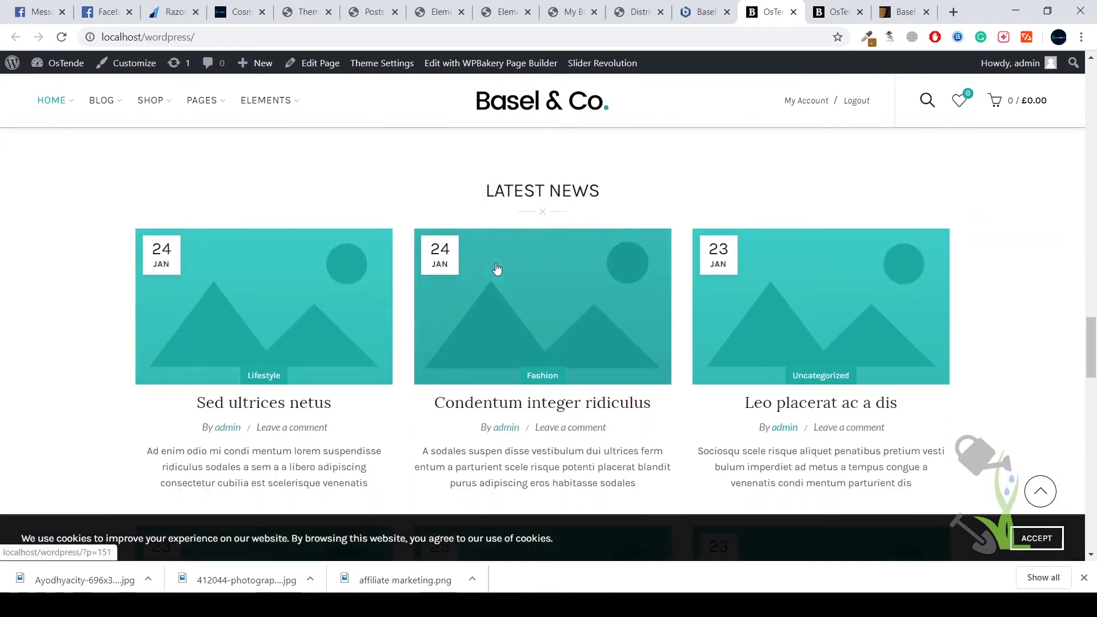
{"action": "scroll", "coordinate": [497, 266], "scroll_direction": "down", "scroll_amount": 5}
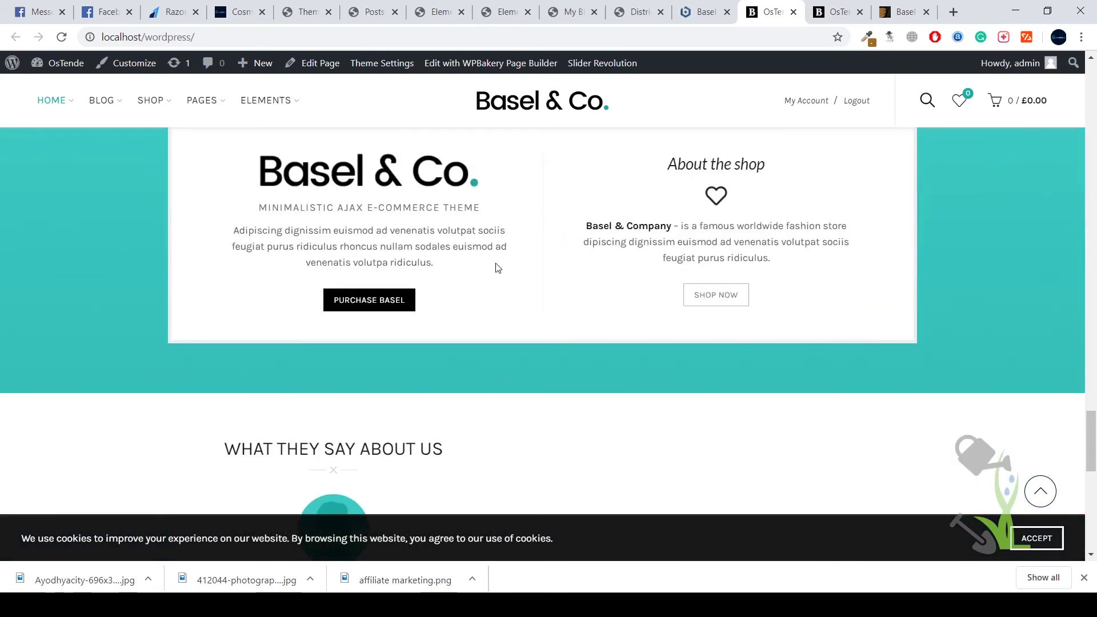
{"action": "scroll", "coordinate": [497, 268], "scroll_direction": "down", "scroll_amount": 4}
{"action": "scroll", "coordinate": [497, 268], "scroll_direction": "down", "scroll_amount": 6}
{"action": "scroll", "coordinate": [497, 268], "scroll_direction": "up", "scroll_amount": 15}
{"action": "scroll", "coordinate": [497, 269], "scroll_direction": "up", "scroll_amount": 4}
{"action": "scroll", "coordinate": [600, 228], "scroll_direction": "down", "scroll_amount": 10}
{"action": "scroll", "coordinate": [605, 221], "scroll_direction": "up", "scroll_amount": 12}
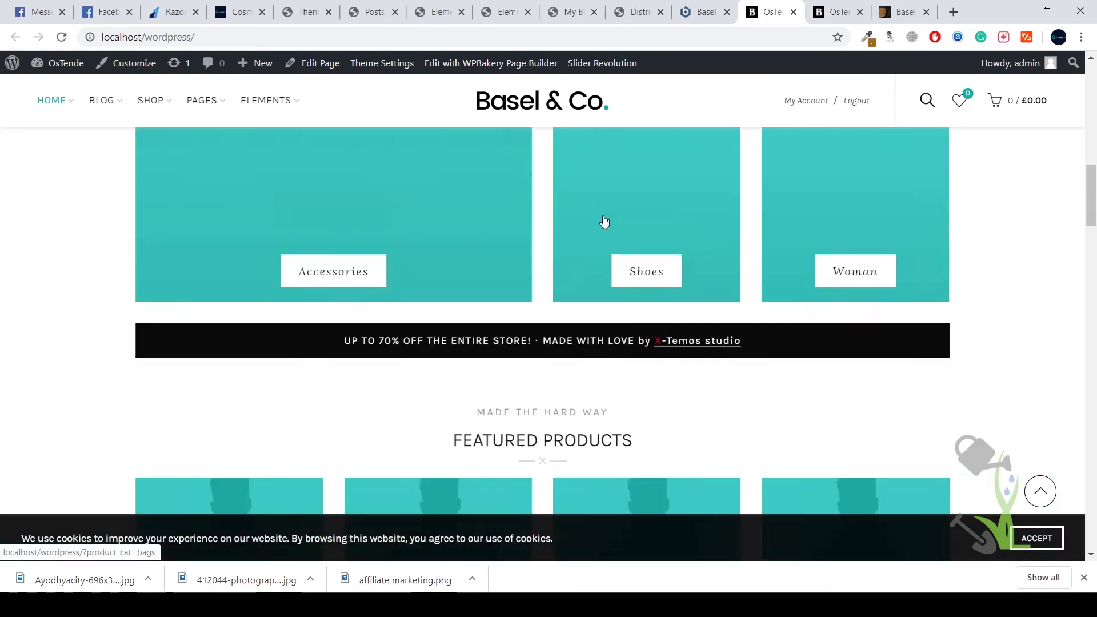
Step: Open the Basic Korean-style coat from the featured products and review its product page
{"action": "scroll", "coordinate": [604, 221], "scroll_direction": "down", "scroll_amount": 7}
{"action": "left_click", "coordinate": [630, 197]}
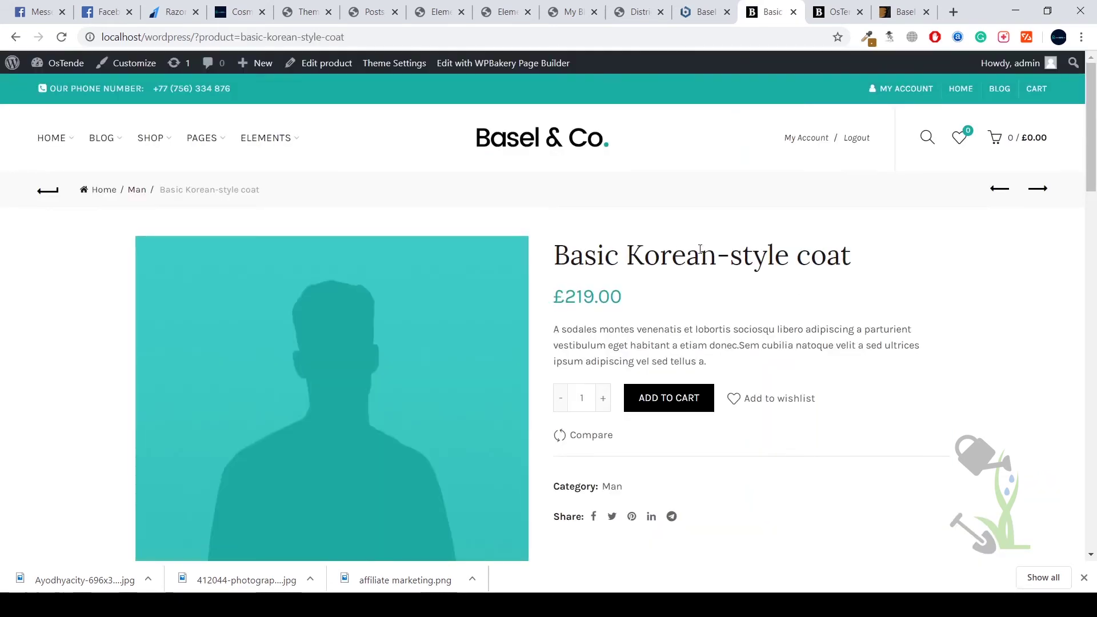
{"action": "scroll", "coordinate": [465, 220], "scroll_direction": "down", "scroll_amount": 6}
{"action": "scroll", "coordinate": [716, 203], "scroll_direction": "up", "scroll_amount": 4}
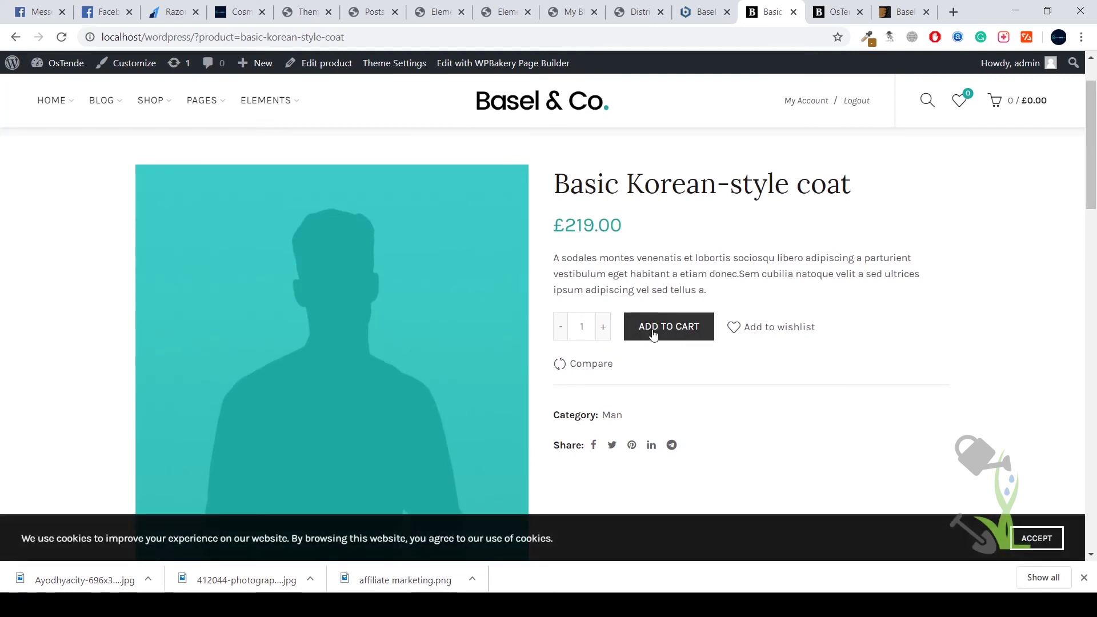
Step: Add the Basic Korean-style coat to the cart and proceed to checkout, reviewing the billing form and payment section
{"action": "left_click", "coordinate": [673, 336]}
{"action": "left_click", "coordinate": [981, 306]}
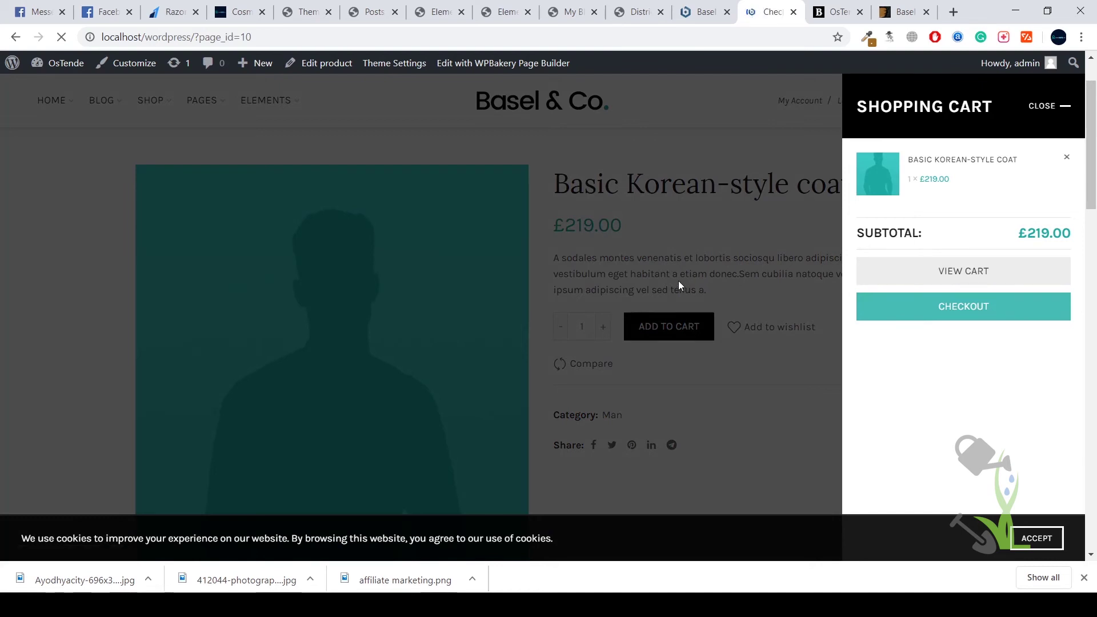
{"action": "scroll", "coordinate": [629, 358], "scroll_direction": "down", "scroll_amount": 10}
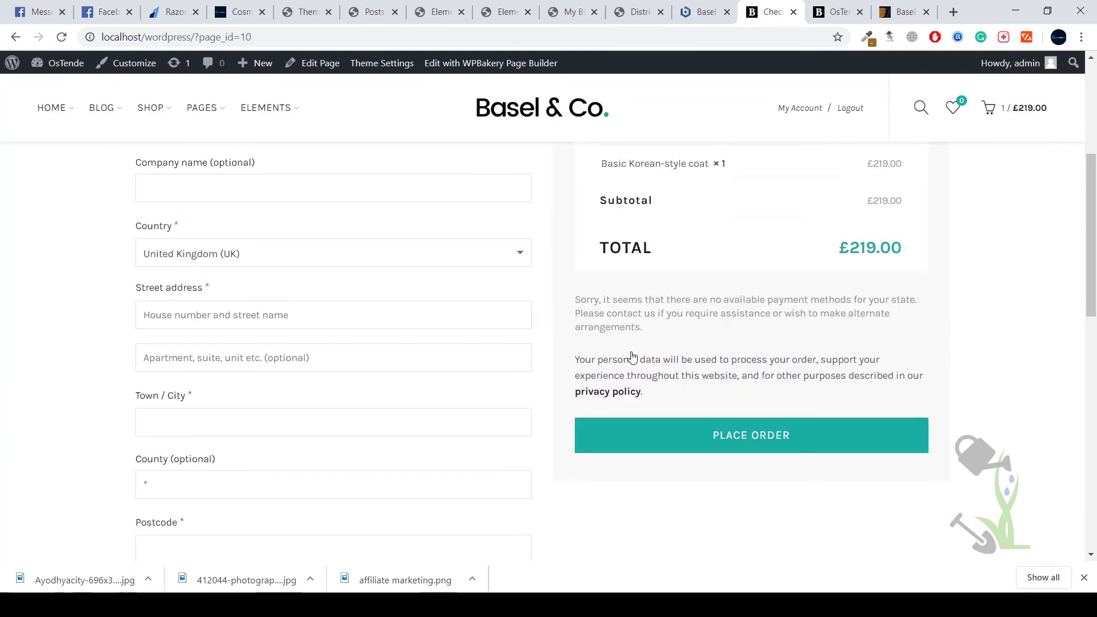
{"action": "scroll", "coordinate": [746, 332], "scroll_direction": "up", "scroll_amount": 4}
{"action": "mouse_move", "coordinate": [569, 227]}
{"action": "left_mouse_down"}
{"action": "mouse_move", "coordinate": [661, 261]}
{"action": "mouse_move", "coordinate": [580, 224]}
{"action": "left_mouse_up"}
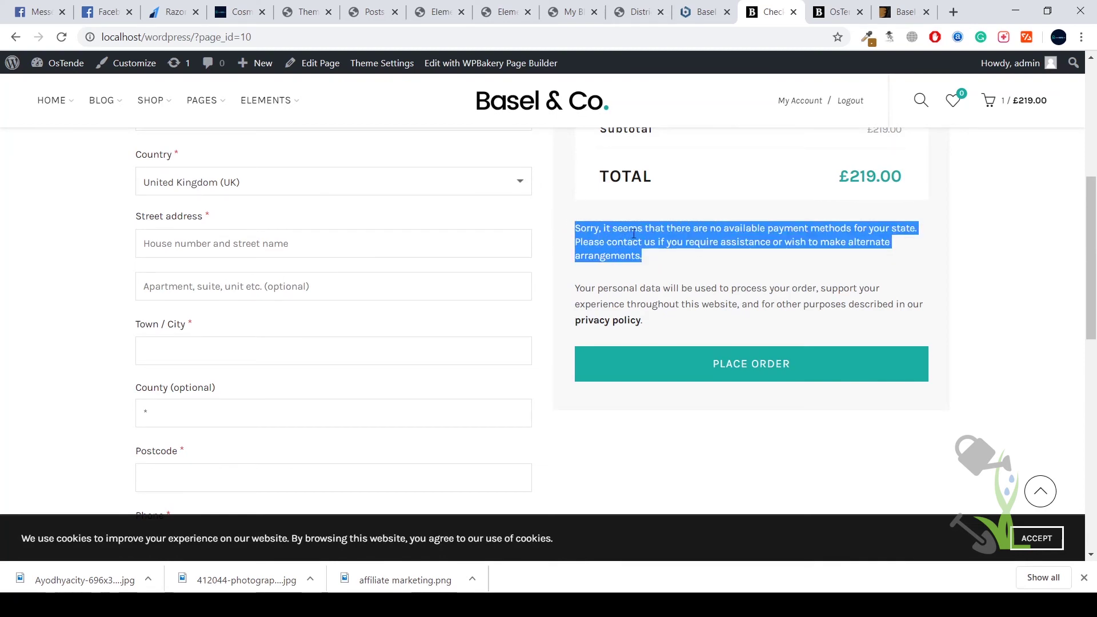
{"action": "scroll", "coordinate": [633, 235], "scroll_direction": "up", "scroll_amount": 7}
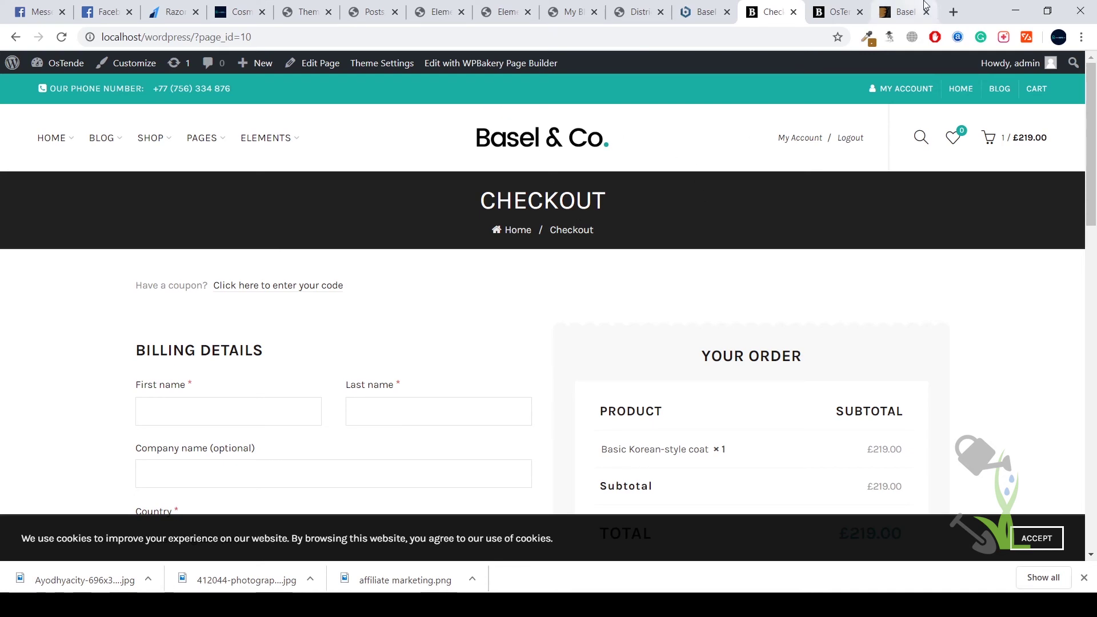
Step: Switch to the Basel item page on ThemeForest, dismiss the downloads bar and look over the theme's details and licence offer
{"action": "left_click", "coordinate": [909, 11]}
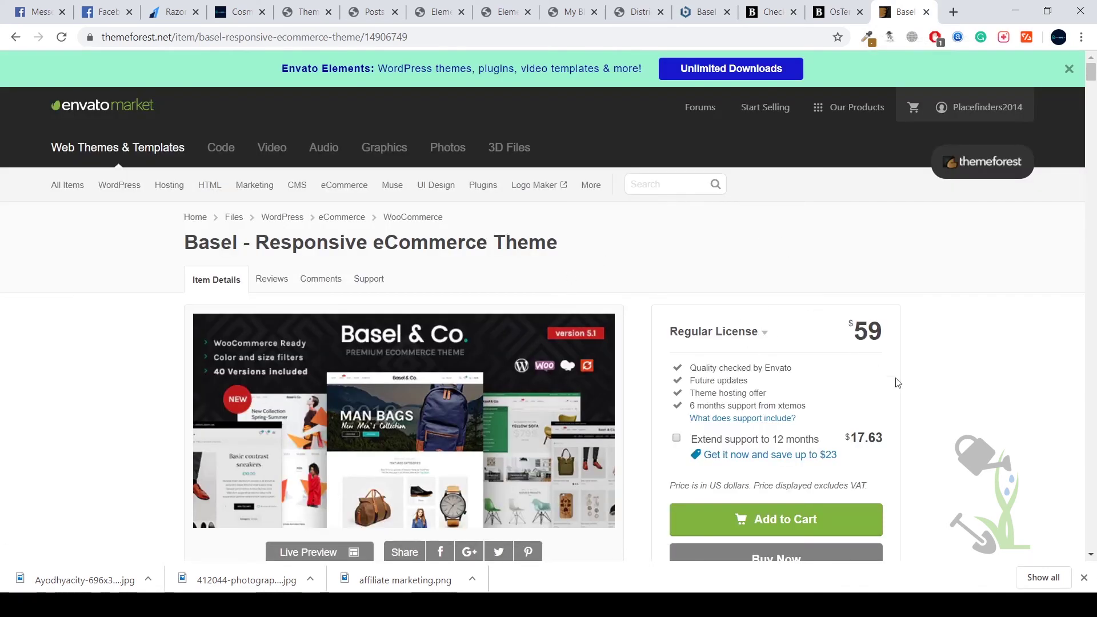
{"action": "left_click", "coordinate": [1082, 577]}
{"action": "scroll", "coordinate": [948, 299], "scroll_direction": "down", "scroll_amount": 5}
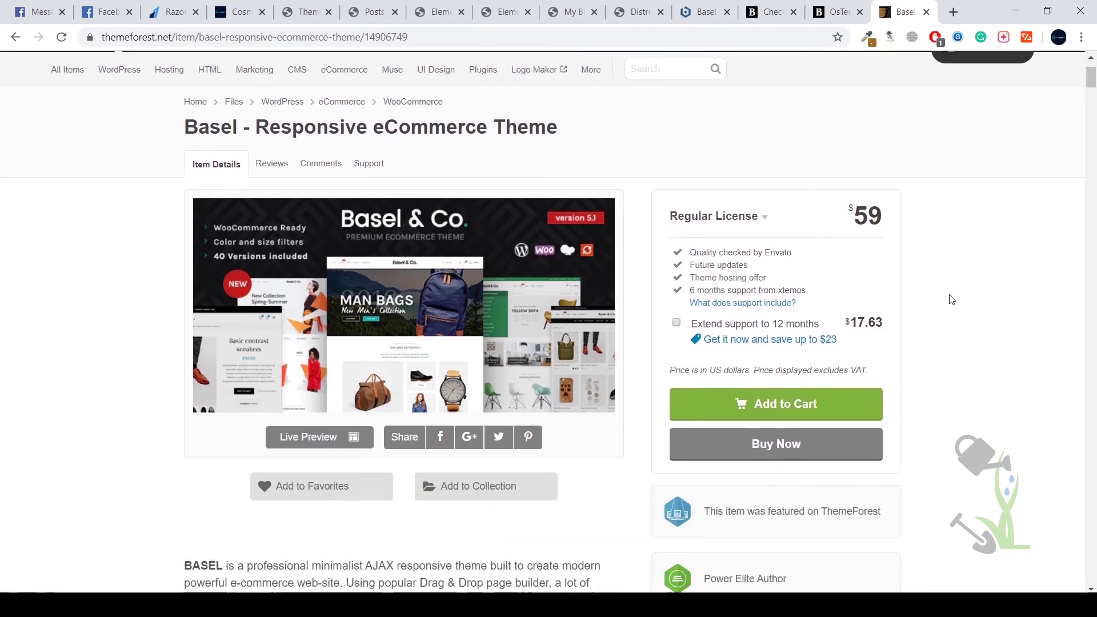
{"action": "scroll", "coordinate": [949, 299], "scroll_direction": "up", "scroll_amount": 5}
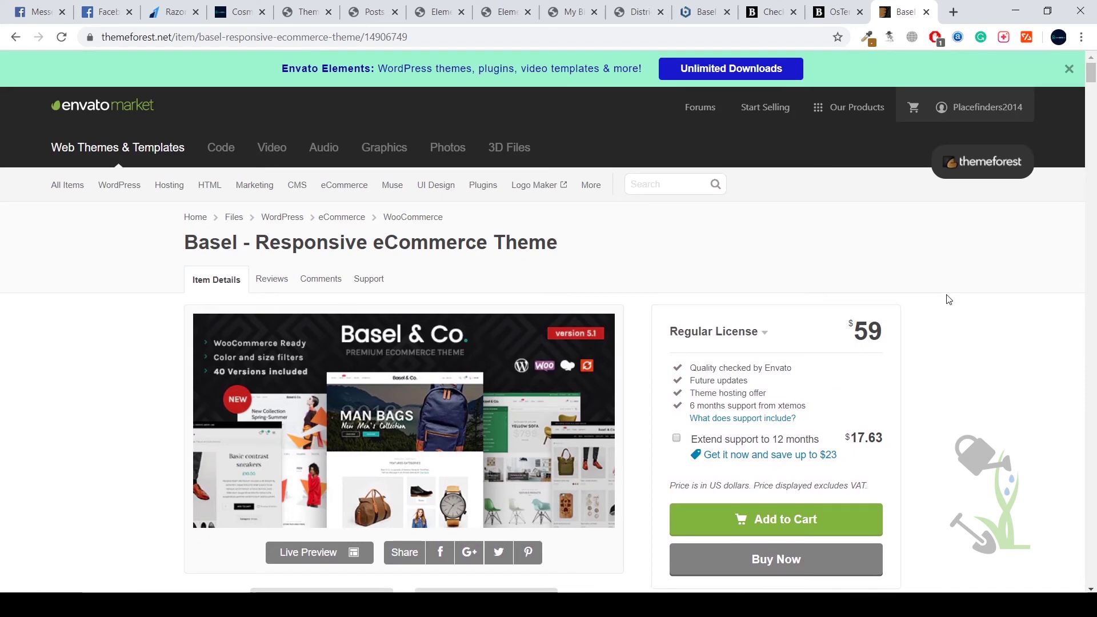
Step: Switch to the srmehranclub browser window and review the Basel theme's product page, including its price, licence terms, download options and description
{"action": "key", "text": "alt+Tab"}
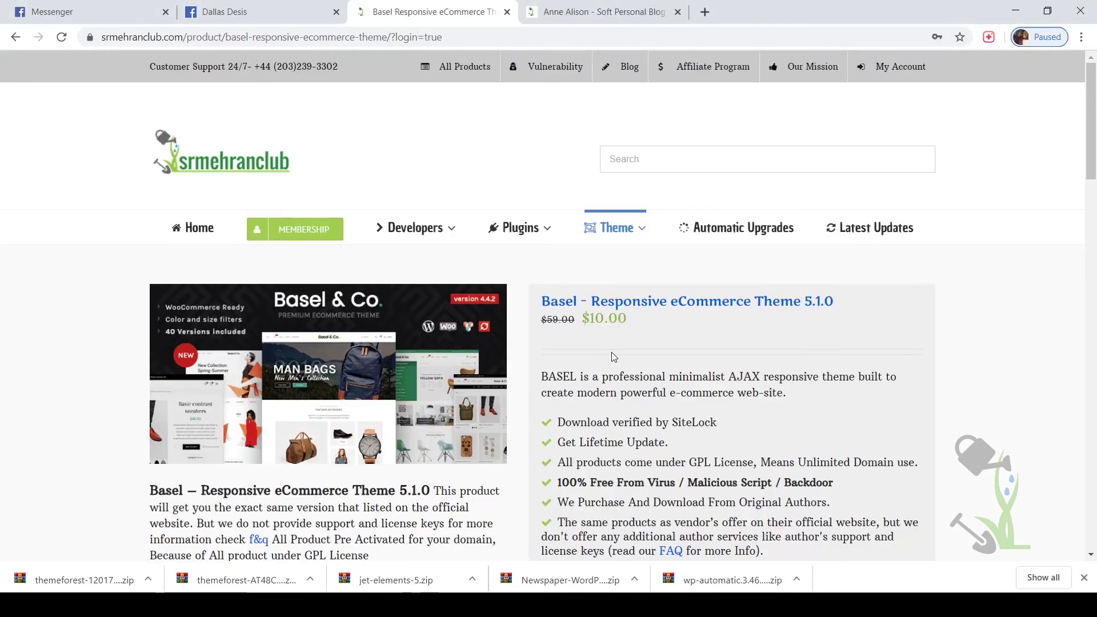
{"action": "scroll", "coordinate": [613, 346], "scroll_direction": "down", "scroll_amount": 3}
{"action": "scroll", "coordinate": [613, 345], "scroll_direction": "up", "scroll_amount": 3}
{"action": "scroll", "coordinate": [612, 345], "scroll_direction": "down", "scroll_amount": 4}
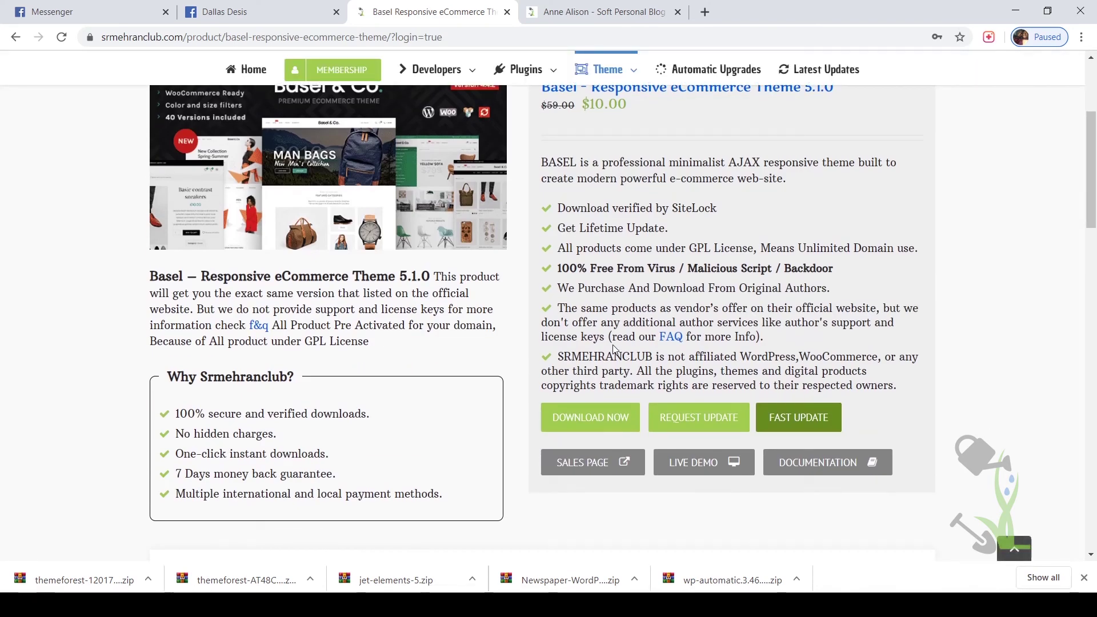
{"action": "scroll", "coordinate": [612, 346], "scroll_direction": "up", "scroll_amount": 4}
{"action": "scroll", "coordinate": [612, 346], "scroll_direction": "down", "scroll_amount": 5}
{"action": "scroll", "coordinate": [612, 344], "scroll_direction": "down", "scroll_amount": 3}
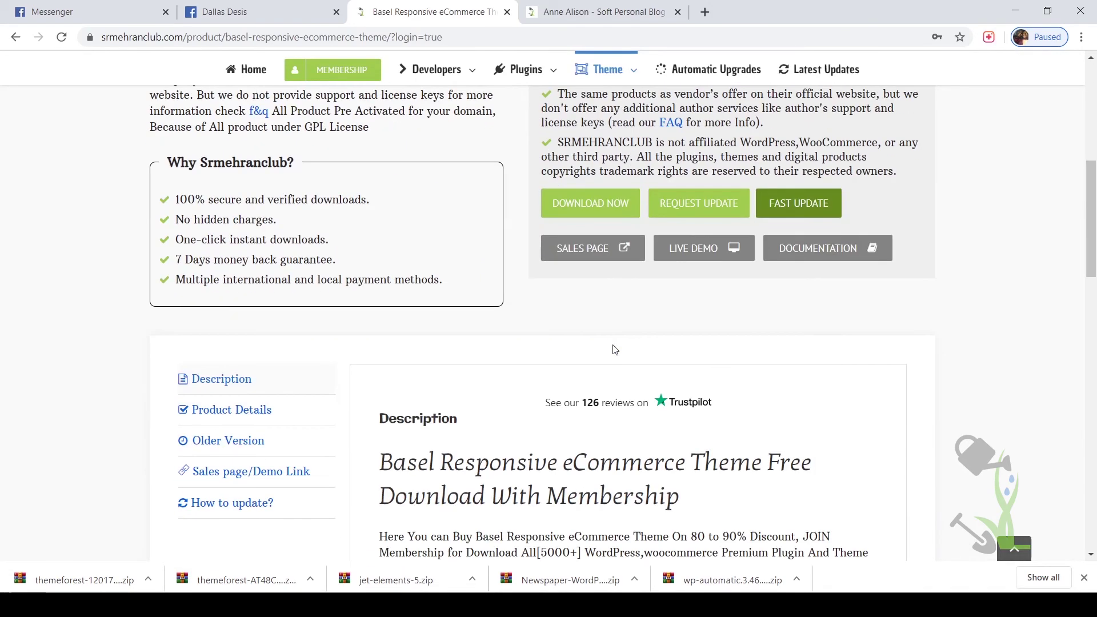
{"action": "scroll", "coordinate": [613, 344], "scroll_direction": "up", "scroll_amount": 8}
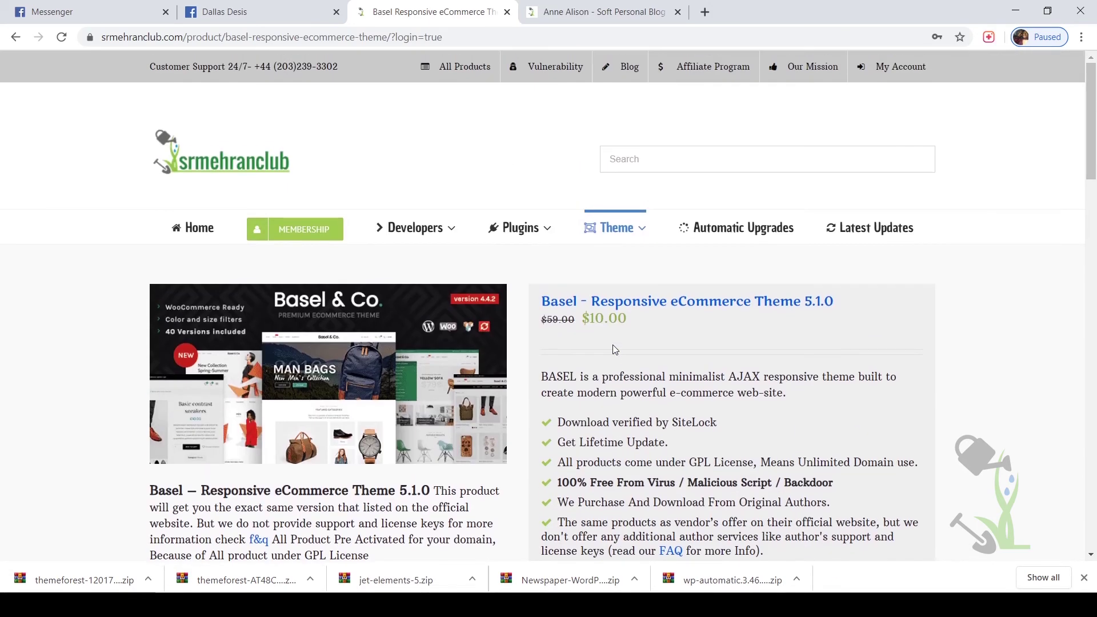
Step: Open the srmehranclub membership page and compare the Bronze, Lifetime and Super one plans, including their prices, update terms and download limits
{"action": "left_click", "coordinate": [319, 234]}
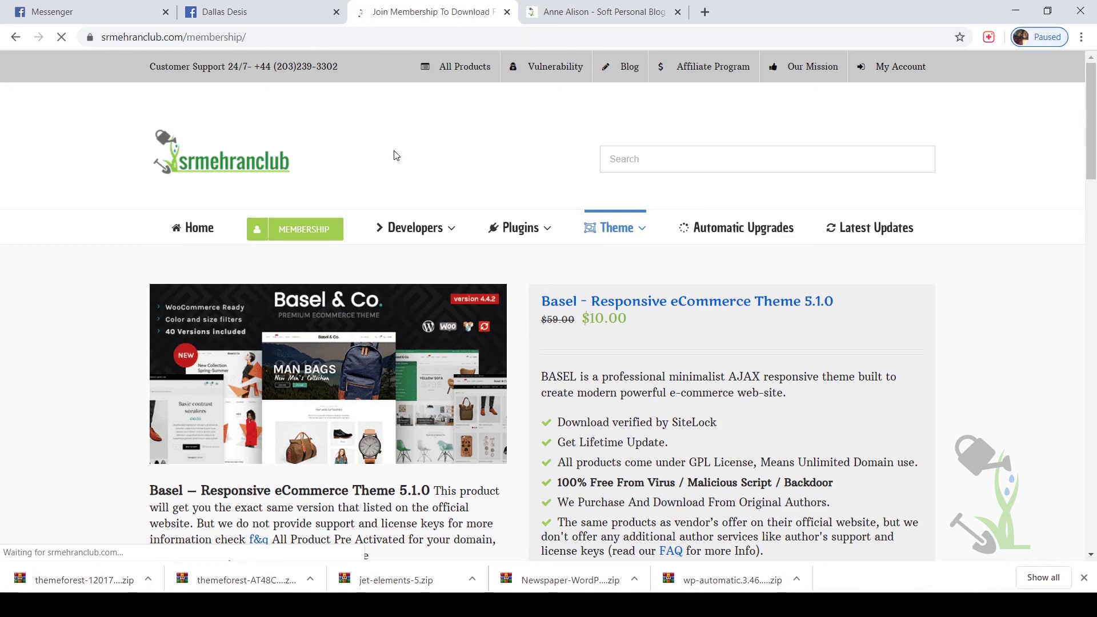
{"action": "scroll", "coordinate": [535, 256], "scroll_direction": "down", "scroll_amount": 5}
{"action": "scroll", "coordinate": [533, 251], "scroll_direction": "down", "scroll_amount": 12}
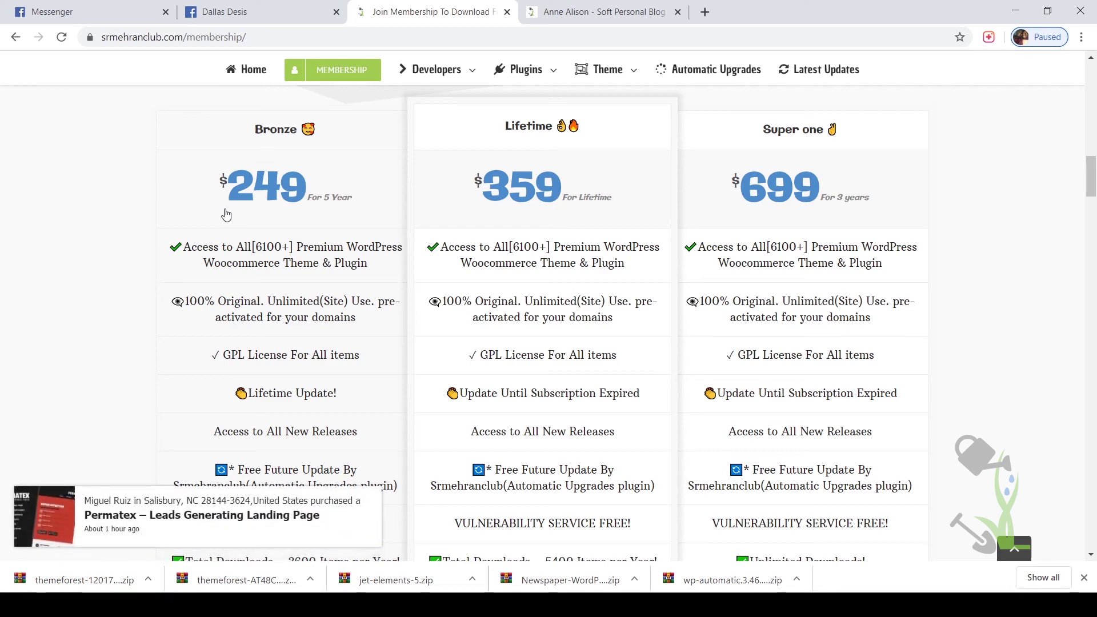
{"action": "scroll", "coordinate": [571, 280], "scroll_direction": "down", "scroll_amount": 6}
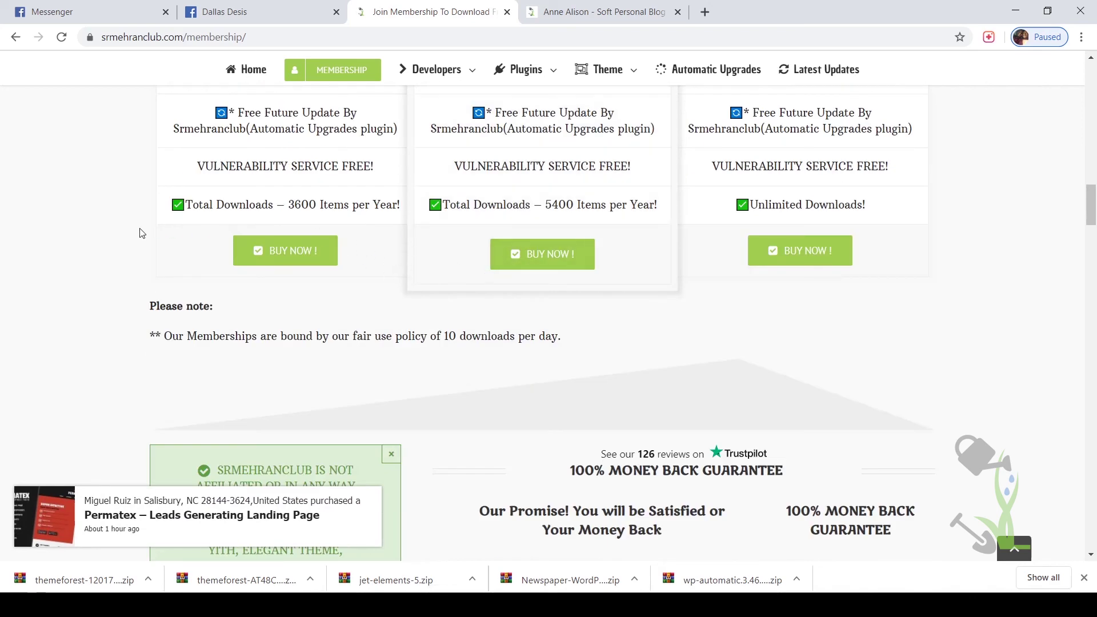
{"action": "scroll", "coordinate": [154, 246], "scroll_direction": "up", "scroll_amount": 5}
{"action": "scroll", "coordinate": [143, 256], "scroll_direction": "down", "scroll_amount": 3}
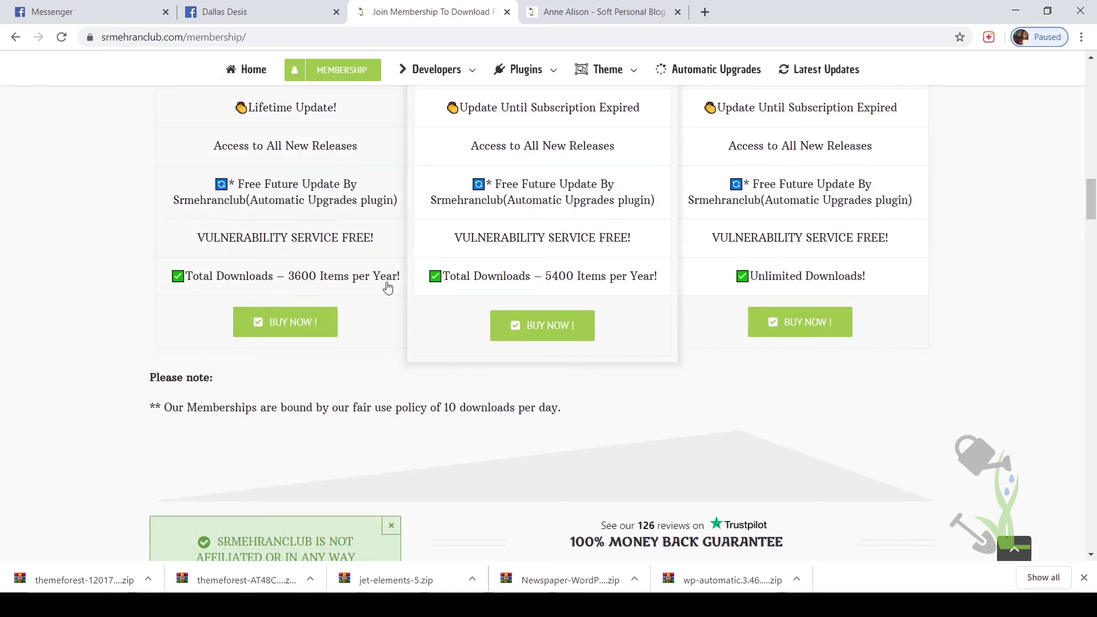
{"action": "scroll", "coordinate": [335, 253], "scroll_direction": "up", "scroll_amount": 5}
{"action": "scroll", "coordinate": [334, 252], "scroll_direction": "down", "scroll_amount": 5}
{"action": "scroll", "coordinate": [334, 253], "scroll_direction": "down", "scroll_amount": 1}
{"action": "scroll", "coordinate": [333, 252], "scroll_direction": "up", "scroll_amount": 10}
{"action": "scroll", "coordinate": [399, 223], "scroll_direction": "down", "scroll_amount": 2}
{"action": "scroll", "coordinate": [399, 223], "scroll_direction": "up", "scroll_amount": 4}
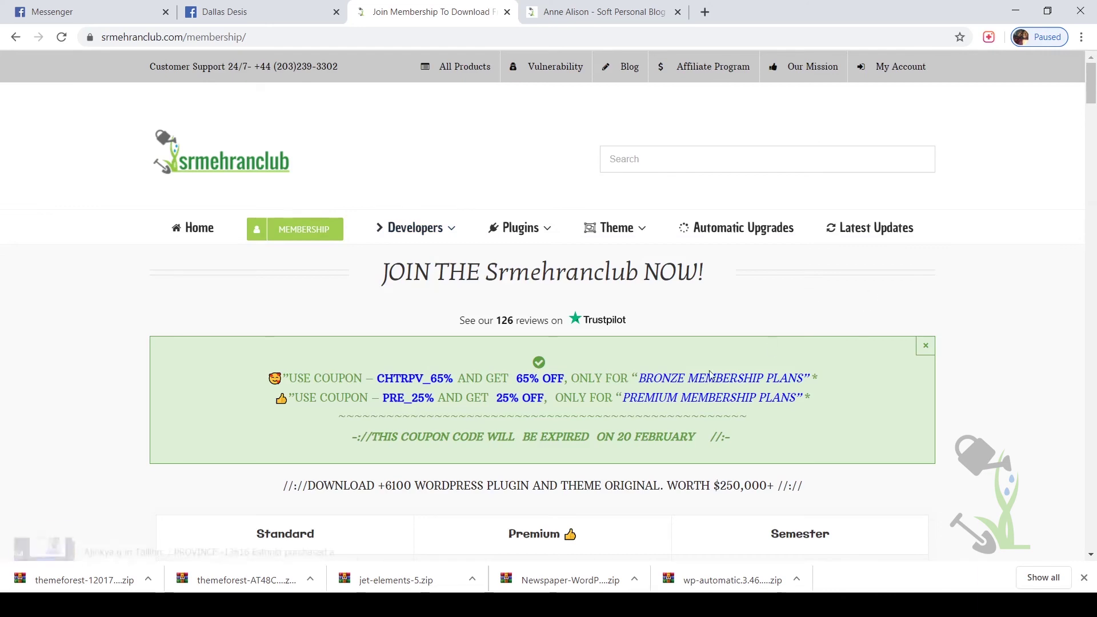
Step: Highlight the plugin and theme offer line above the plans, and examine the Standard, Premium and Semester memberships with their download limits and coupons
{"action": "left_click_drag", "start_coordinate": [378, 484], "coordinate": [649, 478]}
{"action": "scroll", "coordinate": [649, 478], "scroll_direction": "down", "scroll_amount": 3}
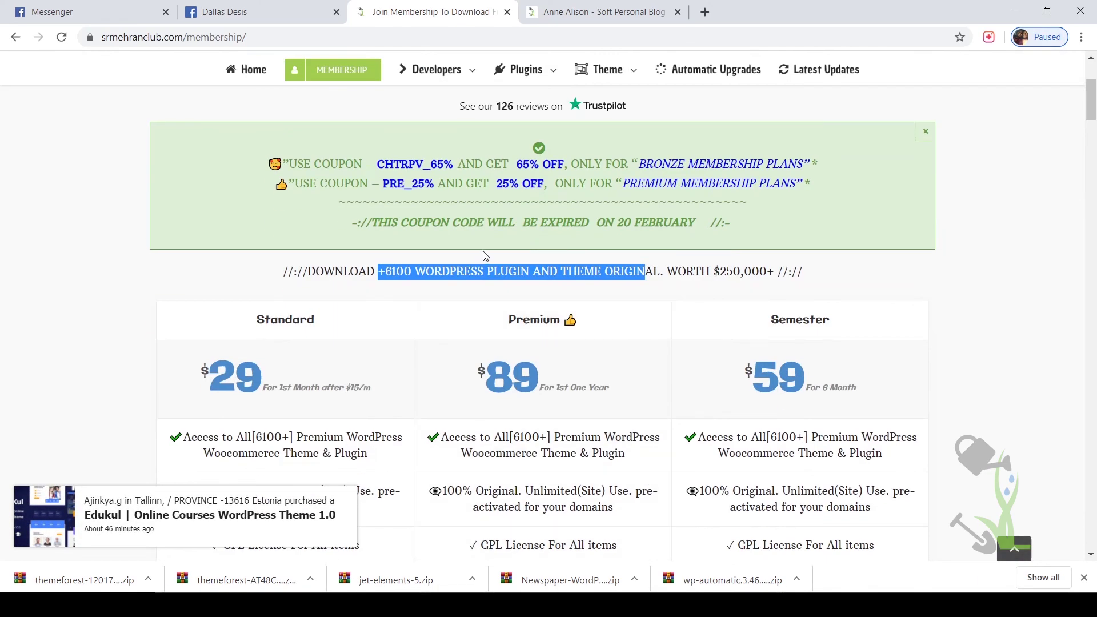
{"action": "scroll", "coordinate": [486, 254], "scroll_direction": "down", "scroll_amount": 10}
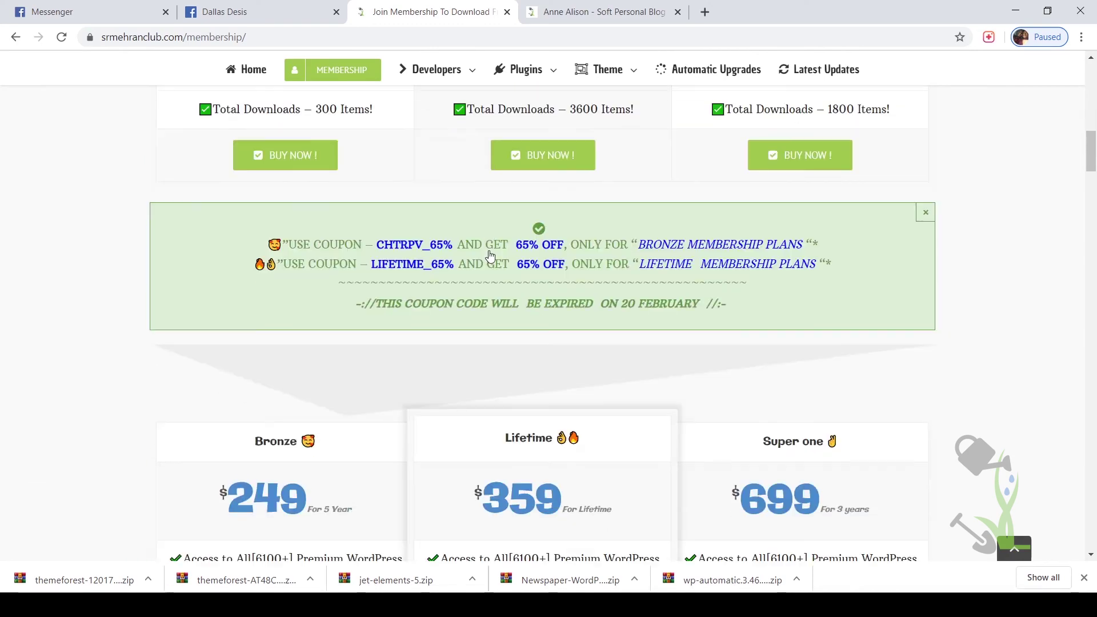
{"action": "scroll", "coordinate": [490, 251], "scroll_direction": "down", "scroll_amount": 5}
{"action": "scroll", "coordinate": [297, 328], "scroll_direction": "up", "scroll_amount": 15}
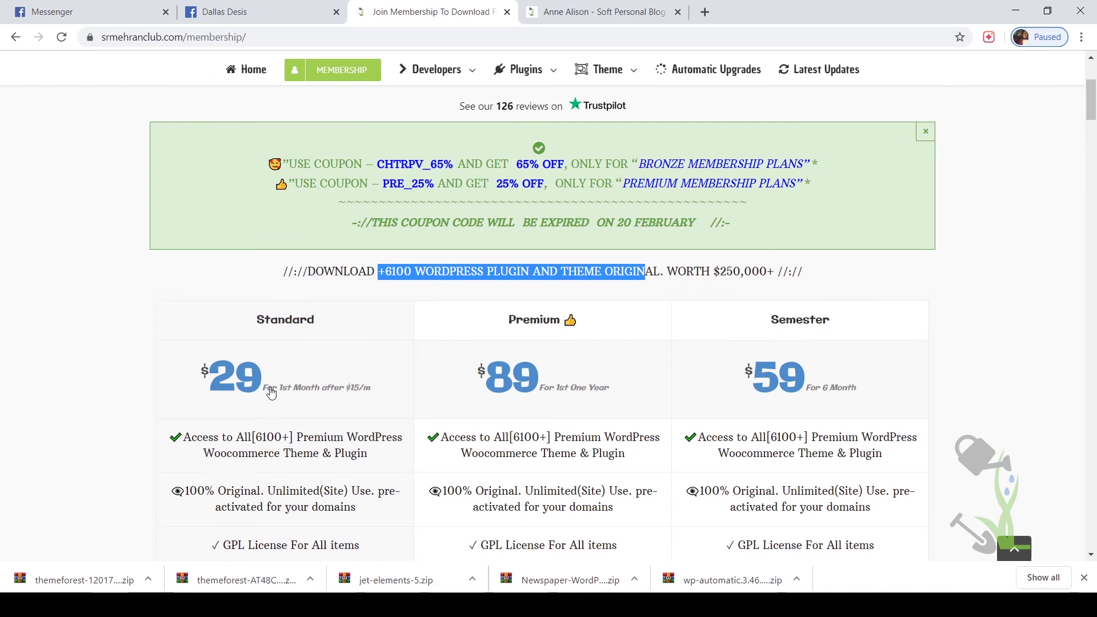
{"action": "scroll", "coordinate": [269, 394], "scroll_direction": "down", "scroll_amount": 4}
{"action": "scroll", "coordinate": [314, 389], "scroll_direction": "up", "scroll_amount": 2}
{"action": "scroll", "coordinate": [320, 365], "scroll_direction": "down", "scroll_amount": 5}
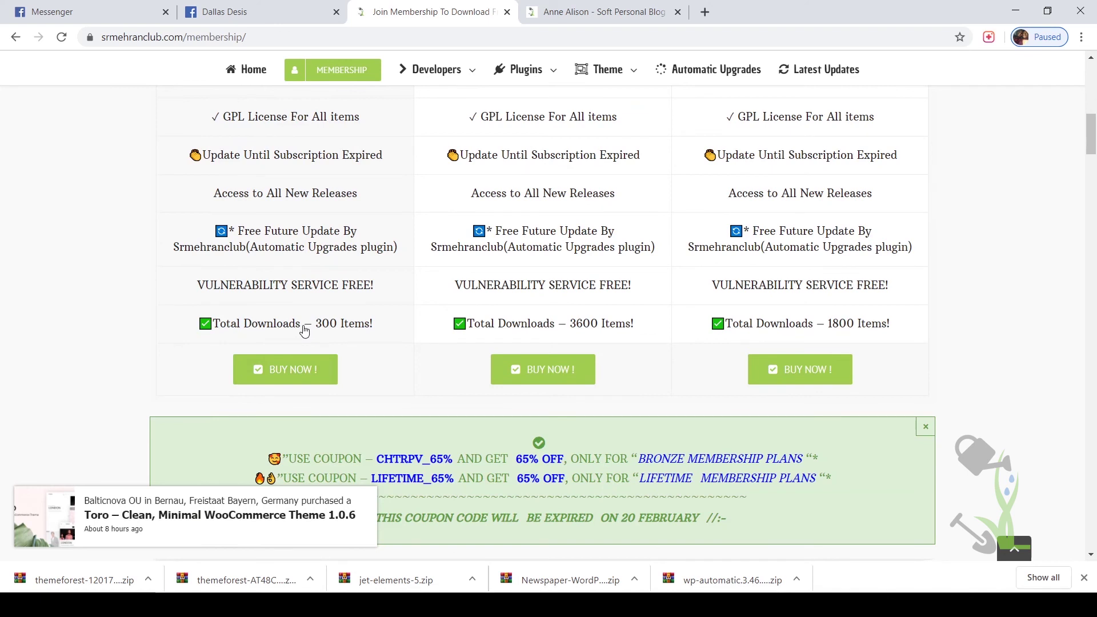
{"action": "scroll", "coordinate": [304, 331], "scroll_direction": "up", "scroll_amount": 1}
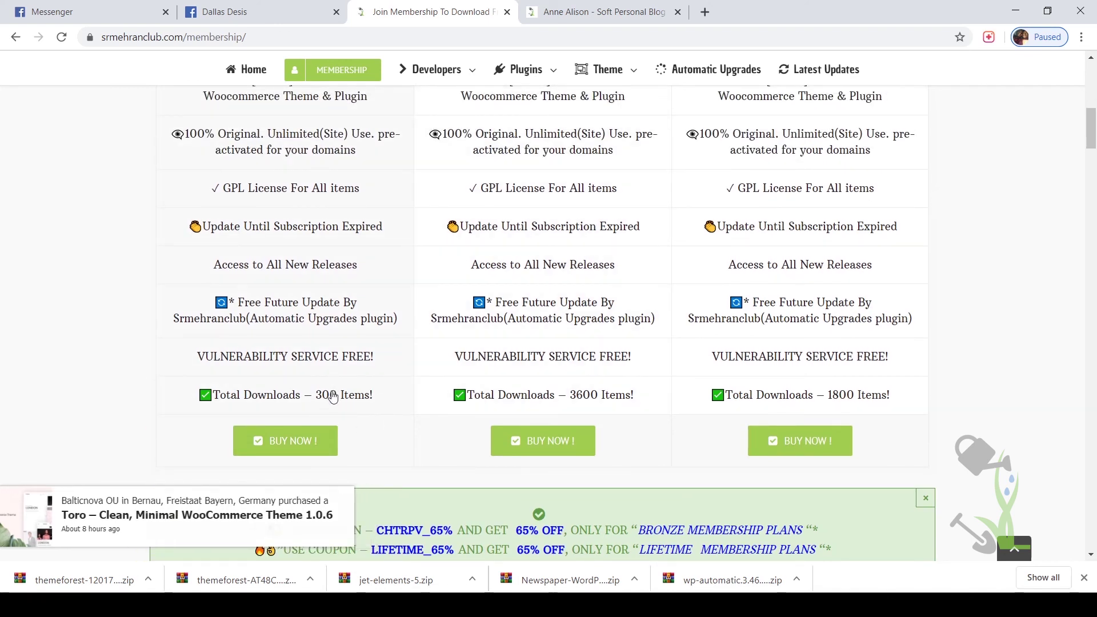